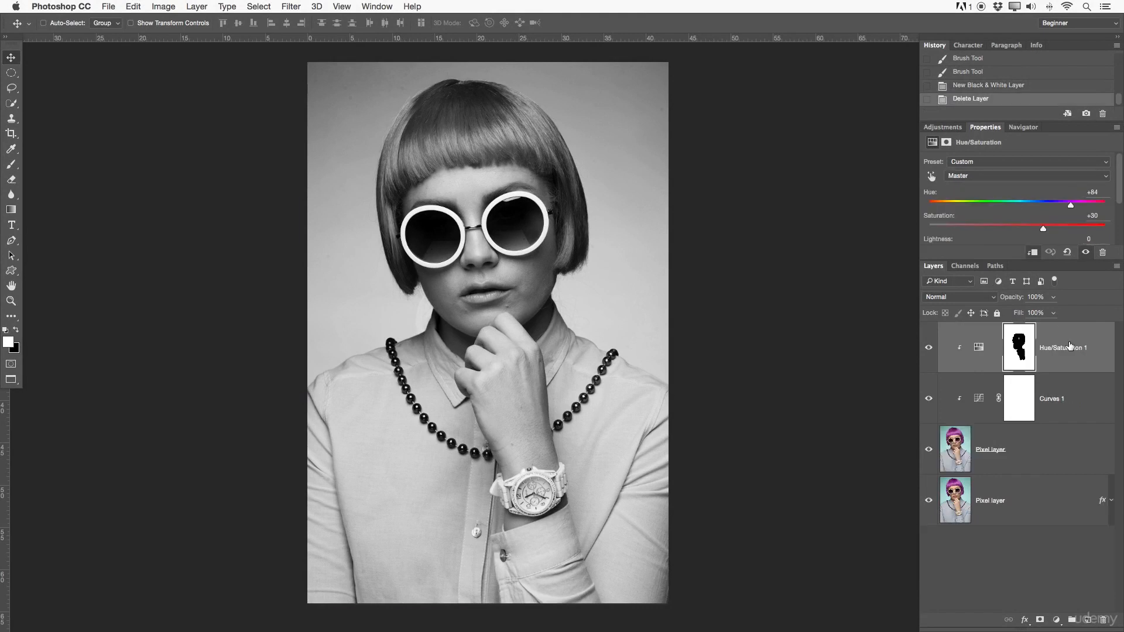
Clear the layer style from the Pixel layer and duplicate it as a layer named Smart Object.
right_click(1032, 348)
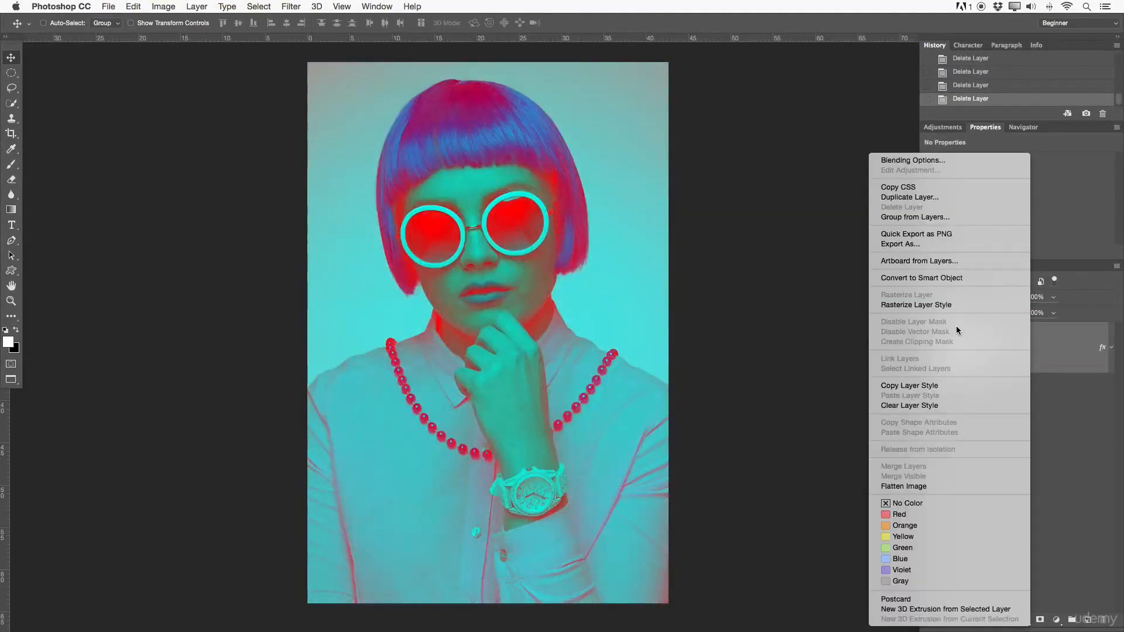
left_click(961, 405)
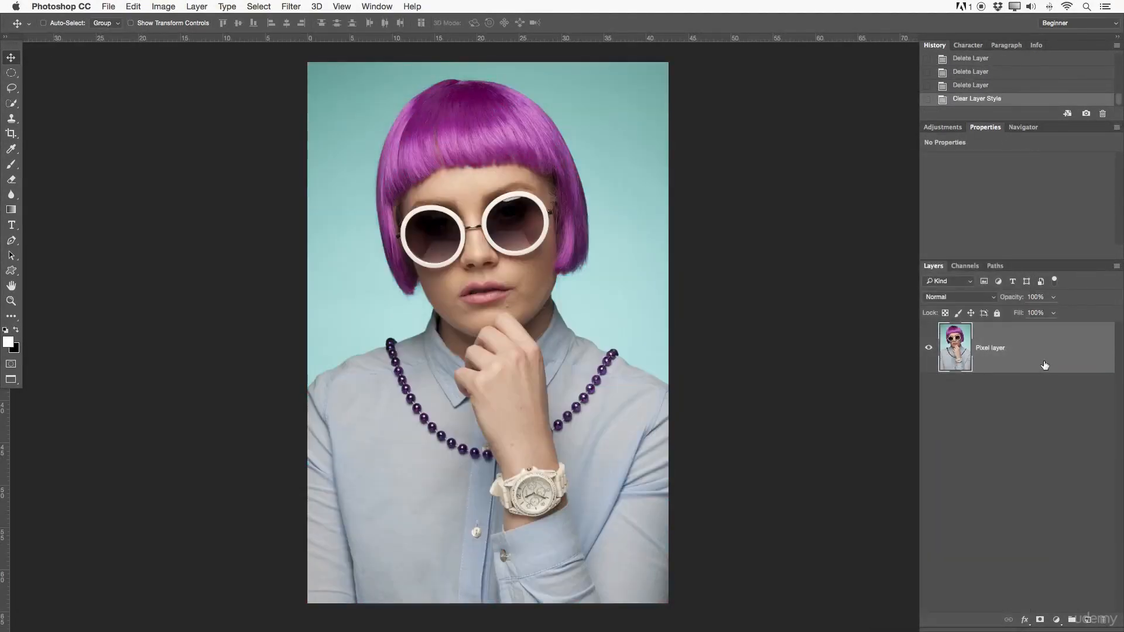
left_click_drag(1019, 350, 1088, 620)
double_click(999, 349)
key("BackSpace")
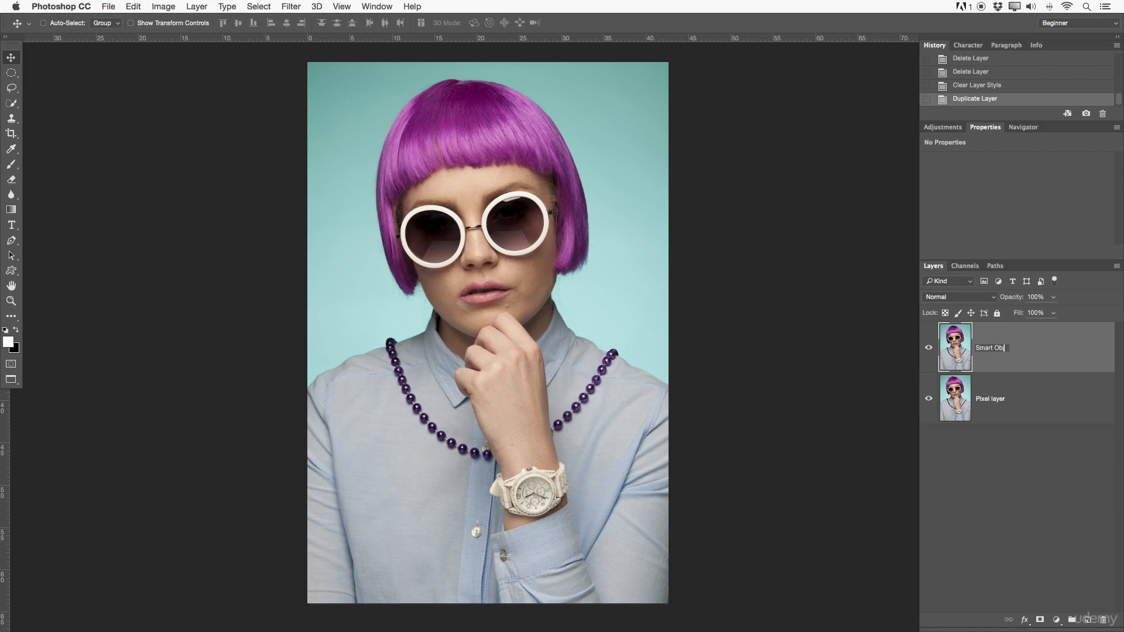
key("Return")
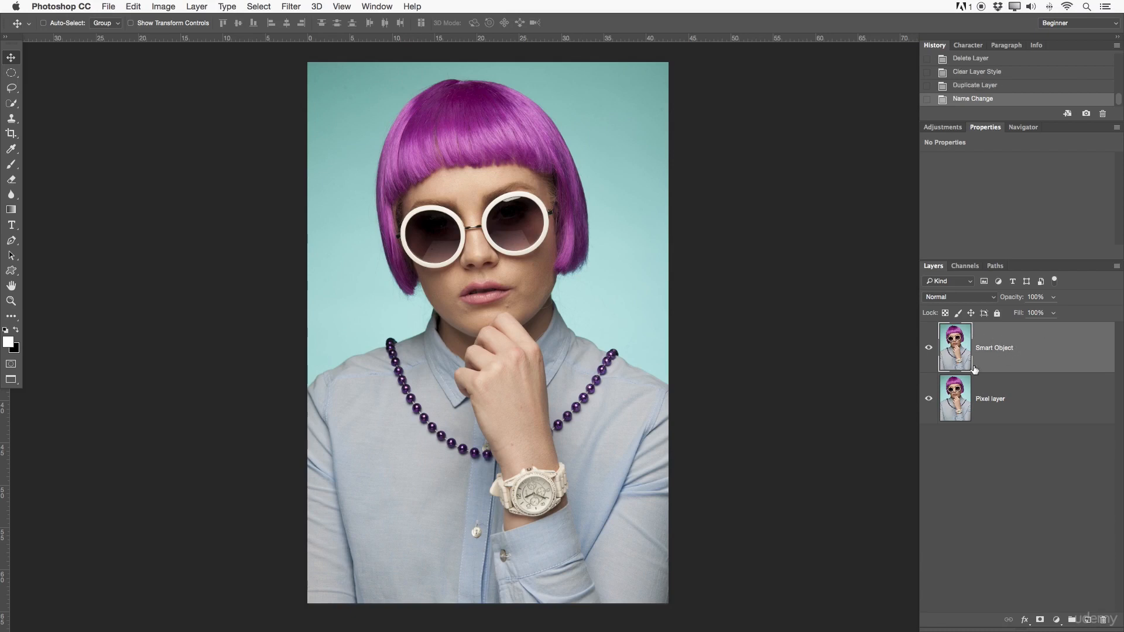
Convert the Smart Object layer into an embedded smart object.
right_click(1030, 350)
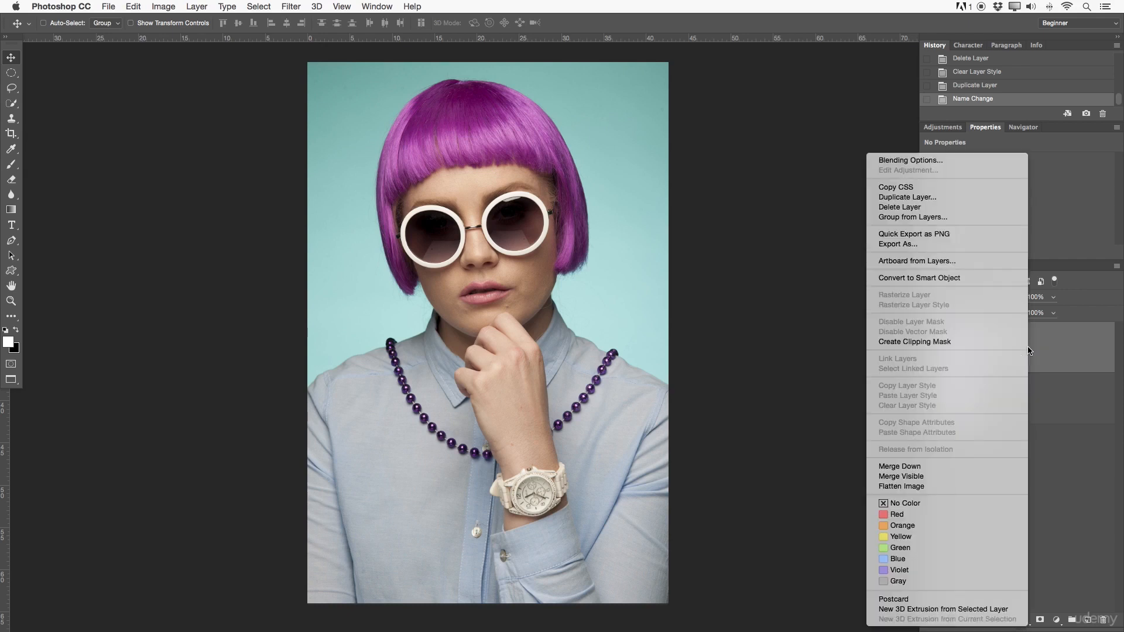
left_click(905, 277)
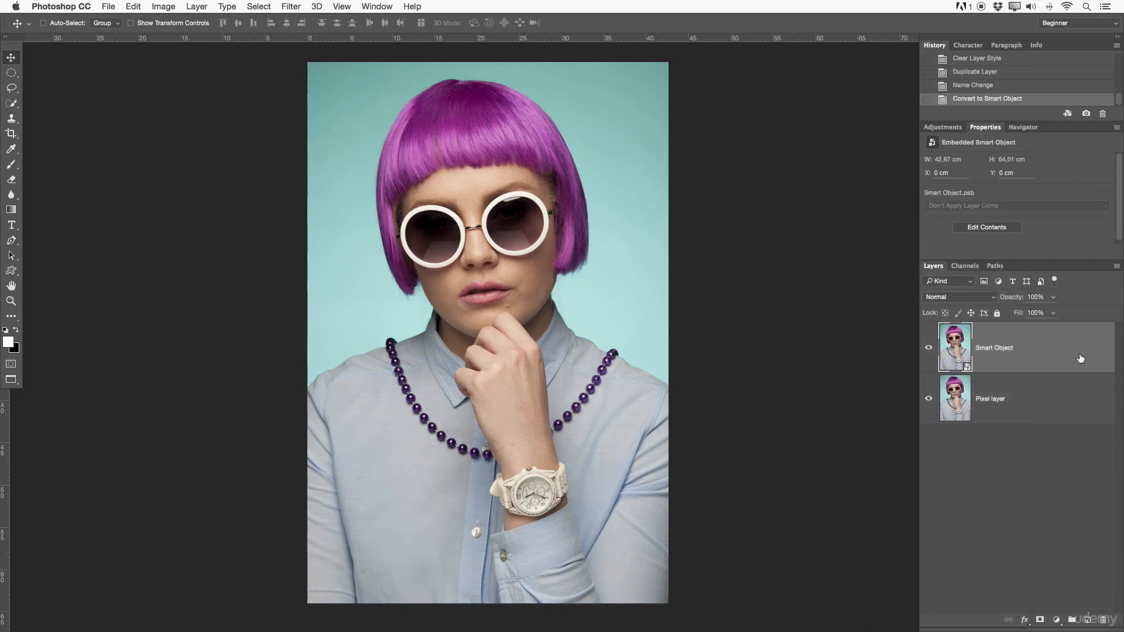
Filter the layer list to smart objects only, and turn the filter off again to list all layers.
left_click(1012, 391)
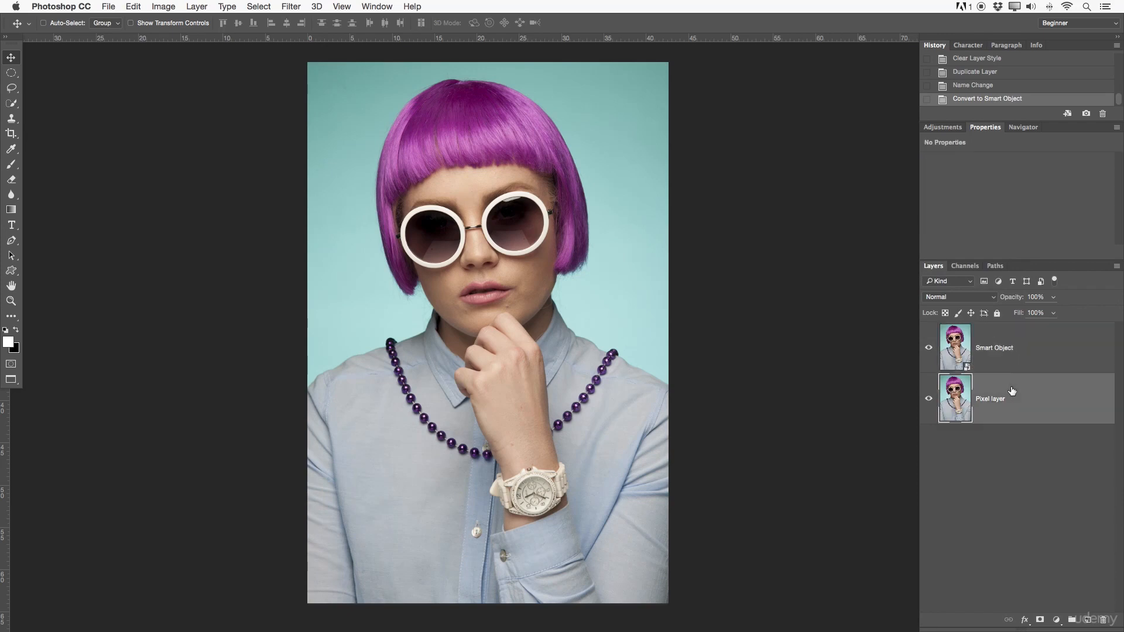
left_click(1015, 354)
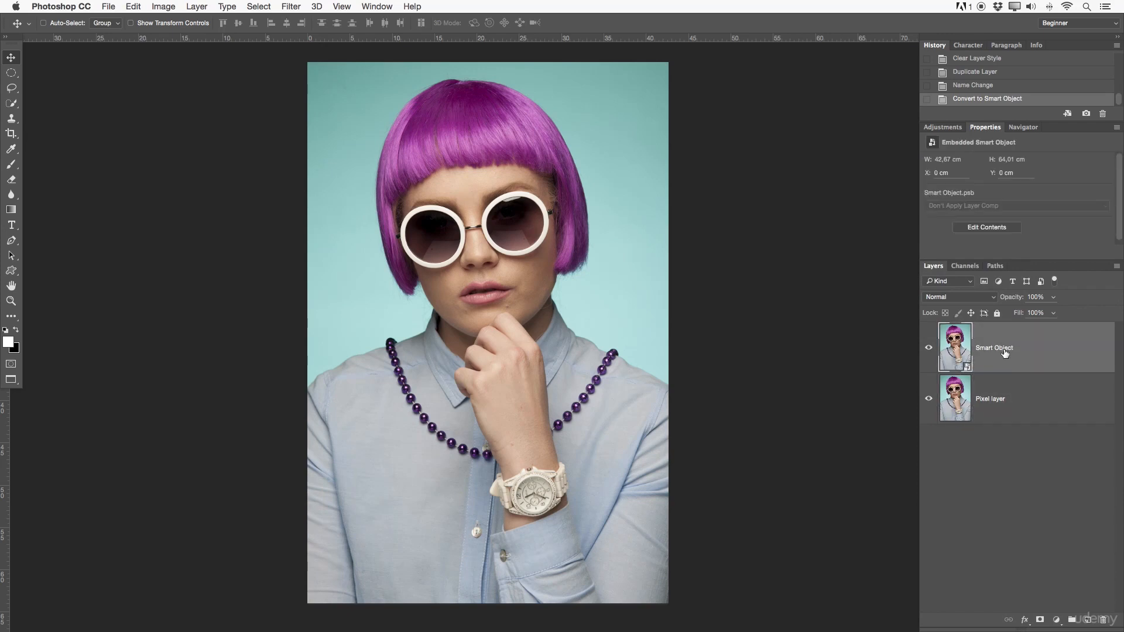
left_click(1042, 282)
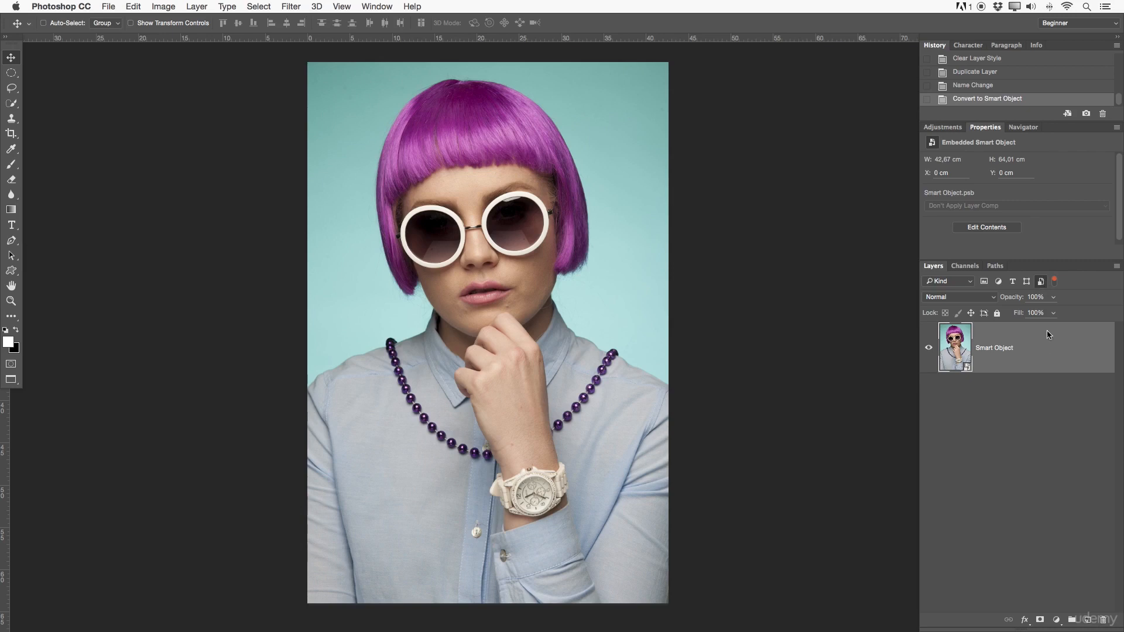
left_click(1041, 283)
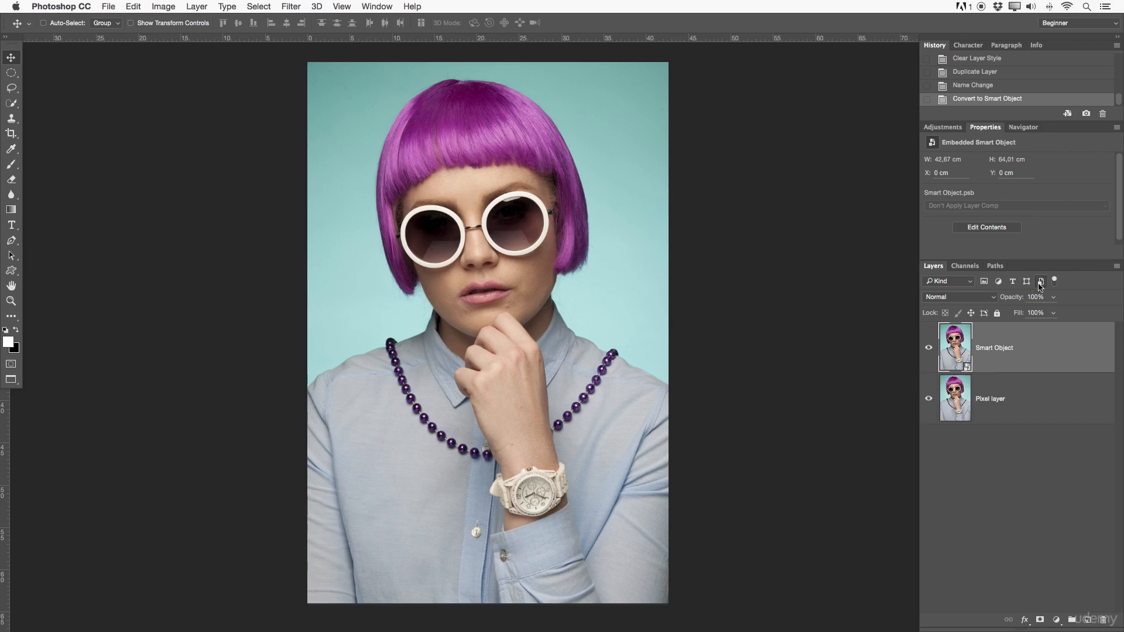
Duplicate the Pixel layer beneath the Smart Object layer.
left_click(1019, 417)
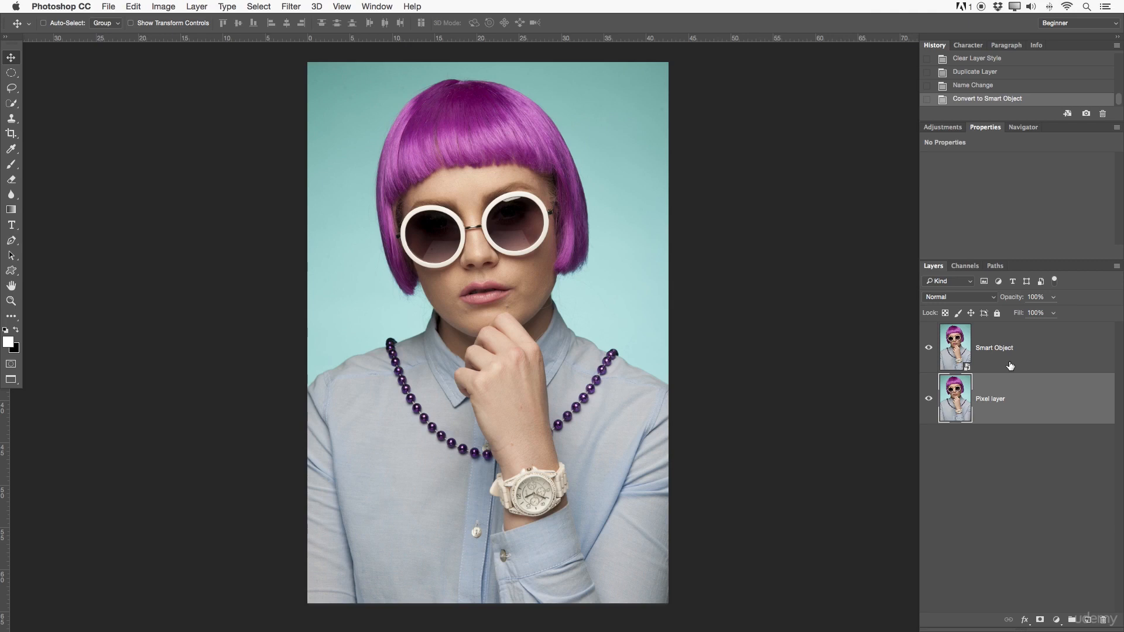
left_click(1010, 366)
left_click(1022, 401)
left_click_drag(1031, 410, 1088, 620)
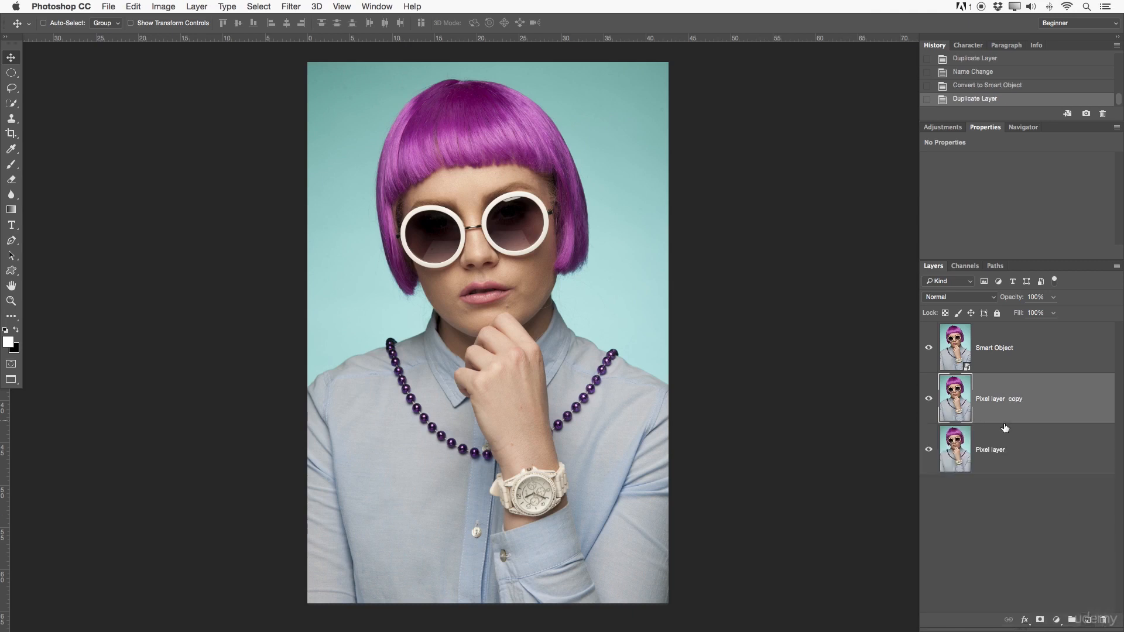
Rename the original layer at the base of the stack as Background and lock it completely.
double_click(991, 449)
key("BackSpace")
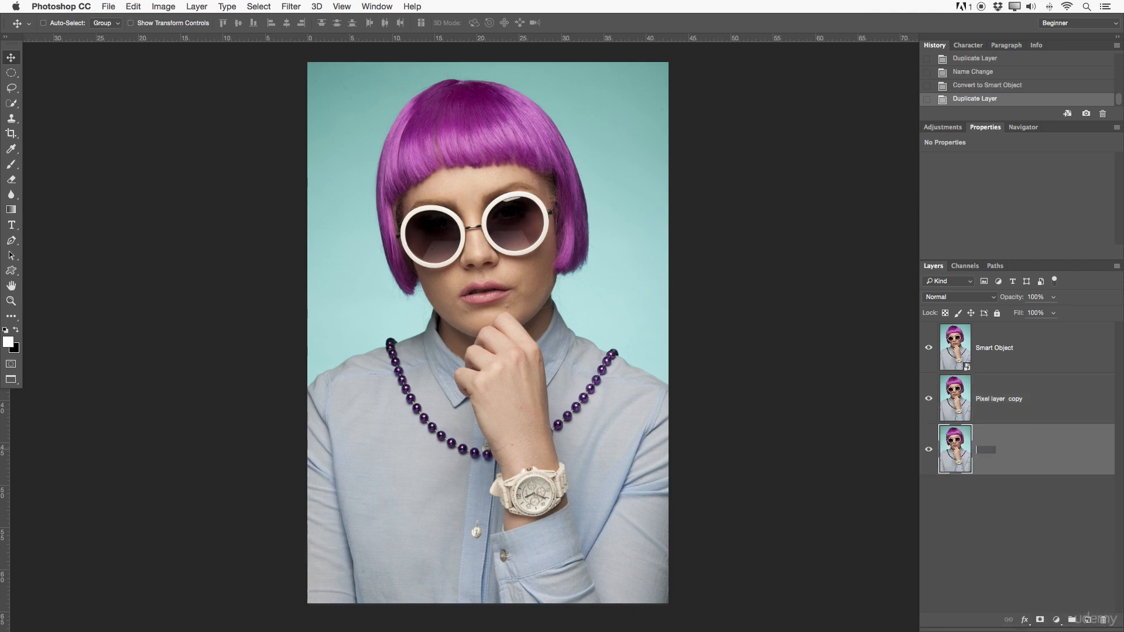
type("Background")
key("Return")
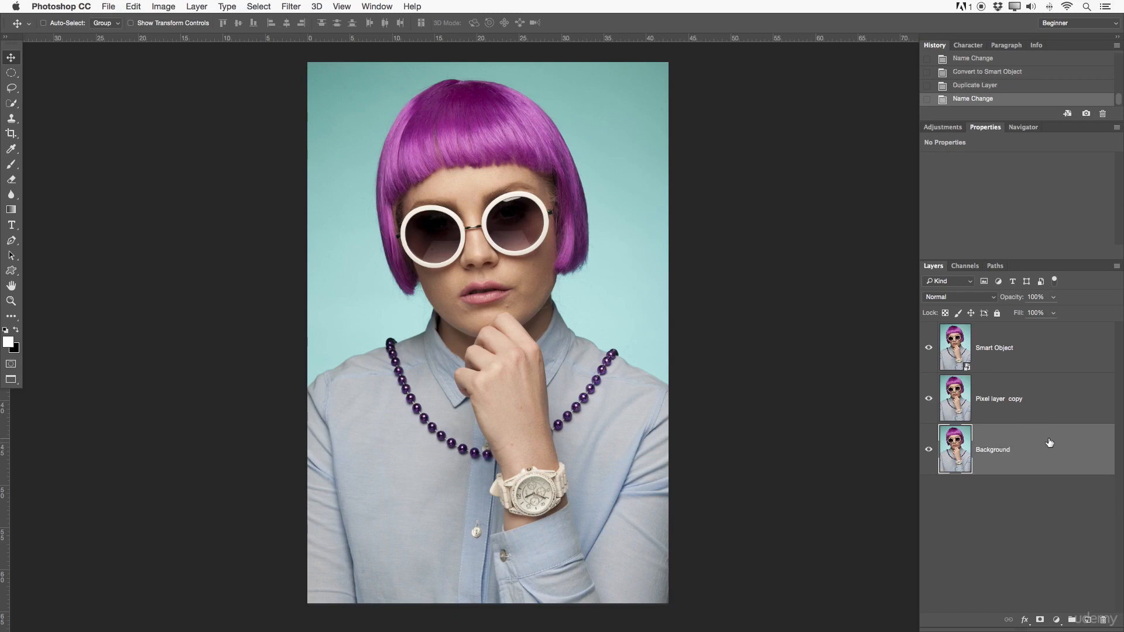
left_click(997, 313)
Rename the duplicated layer between Smart Object and Background as Pixel layer.
left_click(1035, 394)
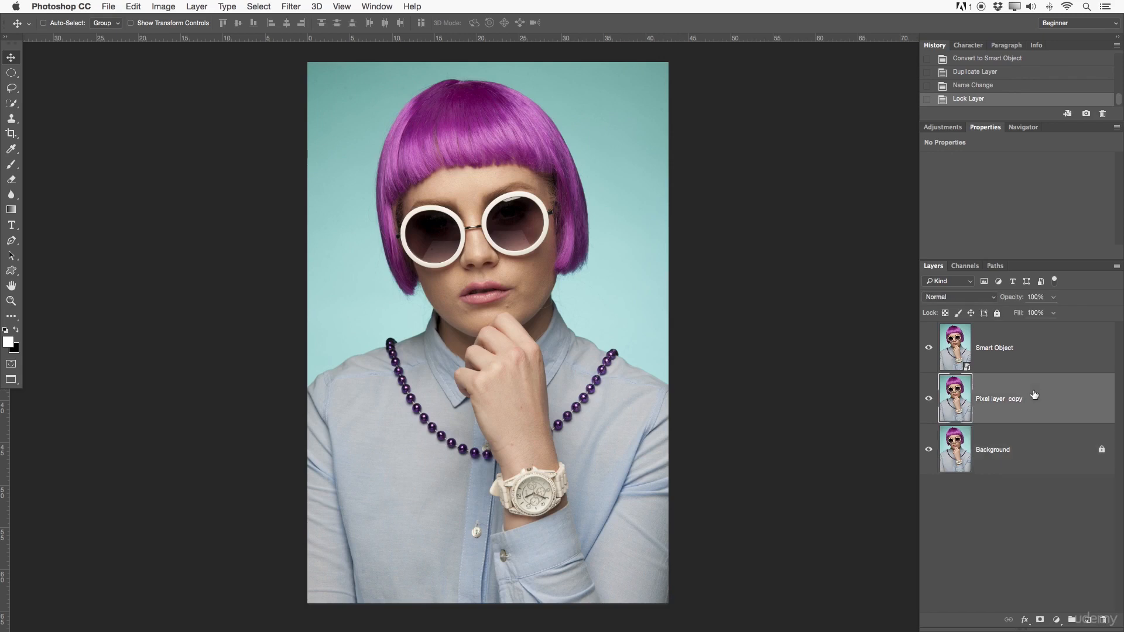
double_click(1019, 399)
key("Right")
key("BackSpace")
key("Return")
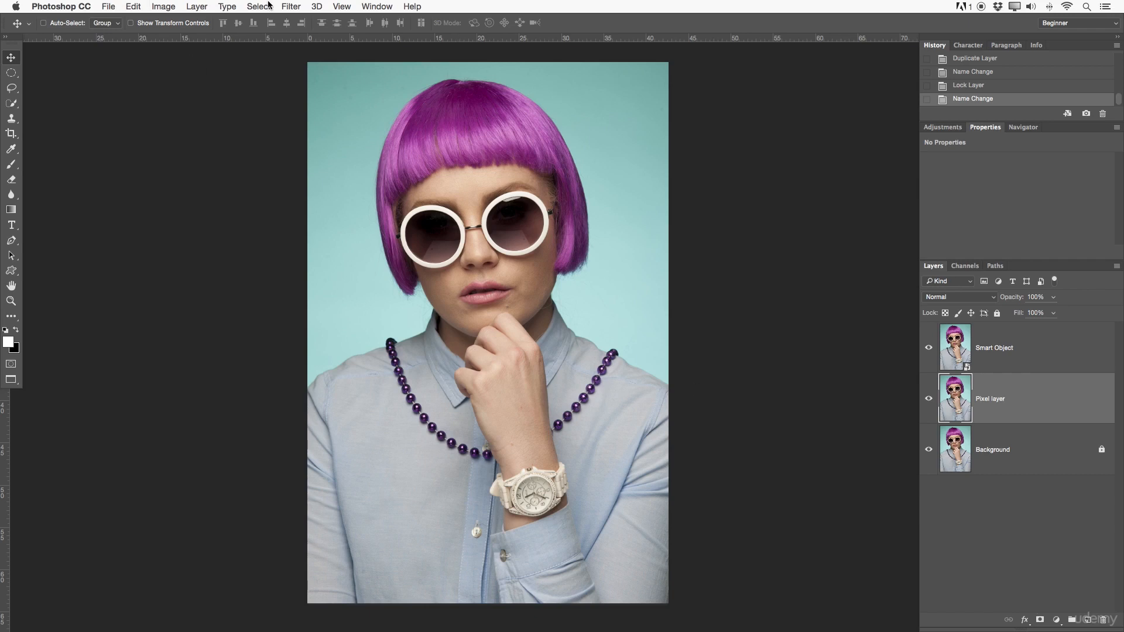
left_click(291, 6)
mouse_move(329, 136)
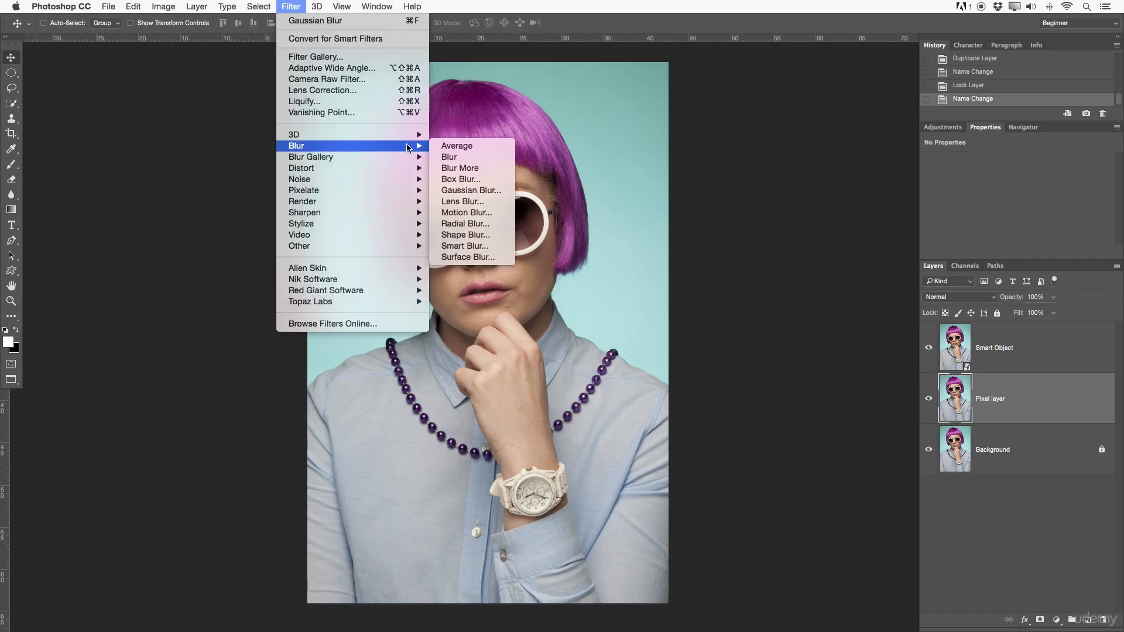
left_click(471, 190)
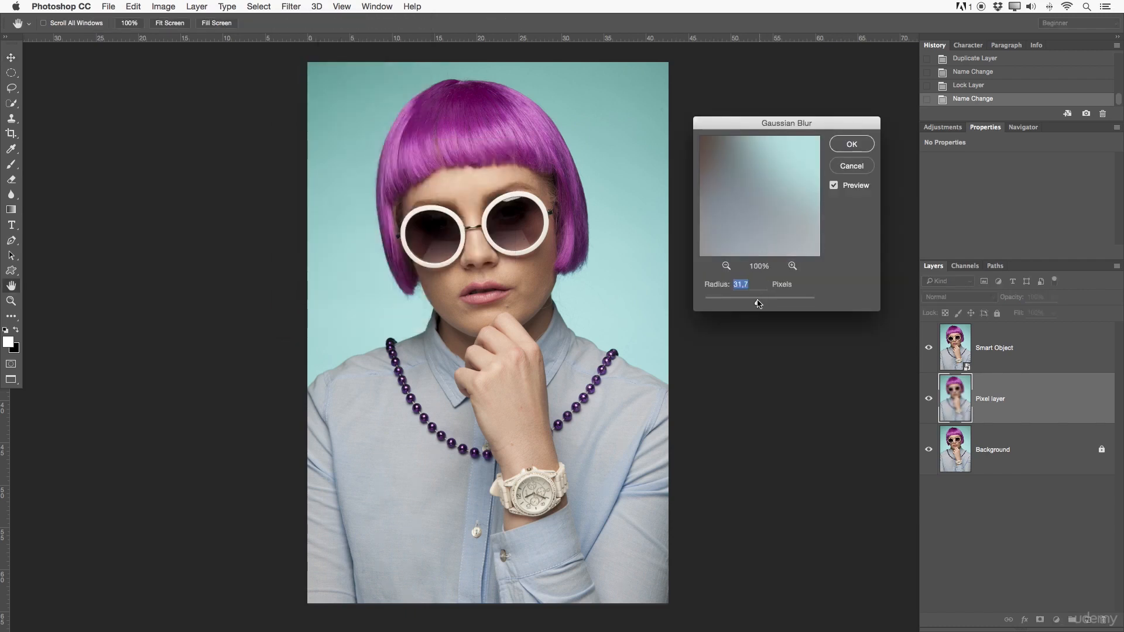
left_click_drag(759, 303, 755, 304)
left_click(852, 165)
Hide the Smart Object layer and make the Pixel layer active.
left_click(929, 348)
left_click(1000, 346)
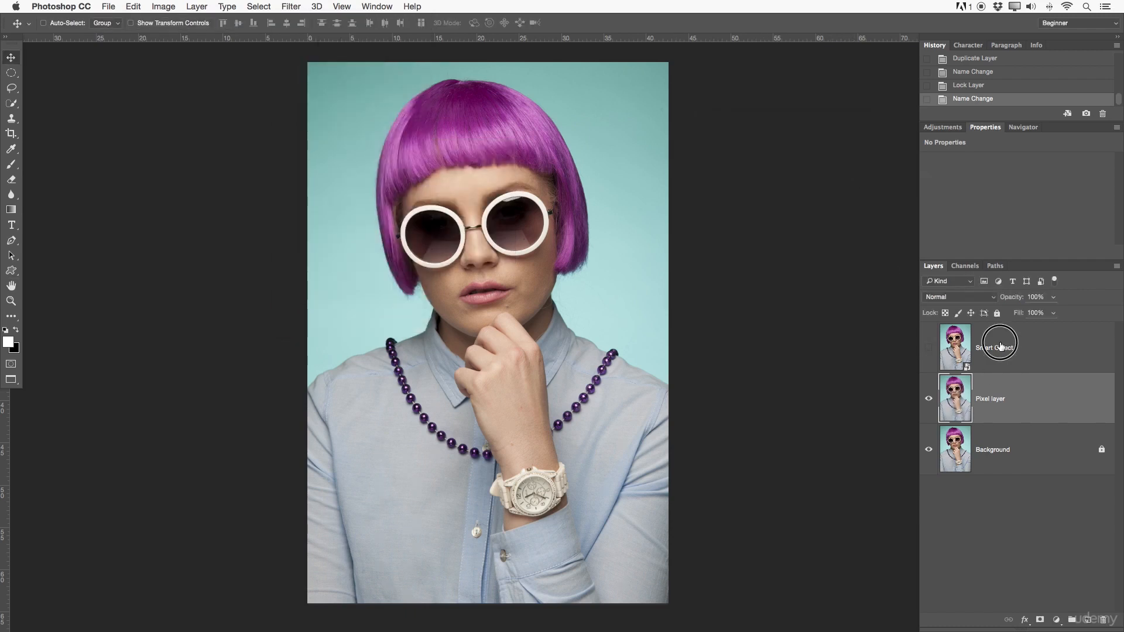
left_click(1013, 392)
Apply a Gaussian Blur with a radius of 21.9 pixels to the Pixel layer.
left_click(292, 6)
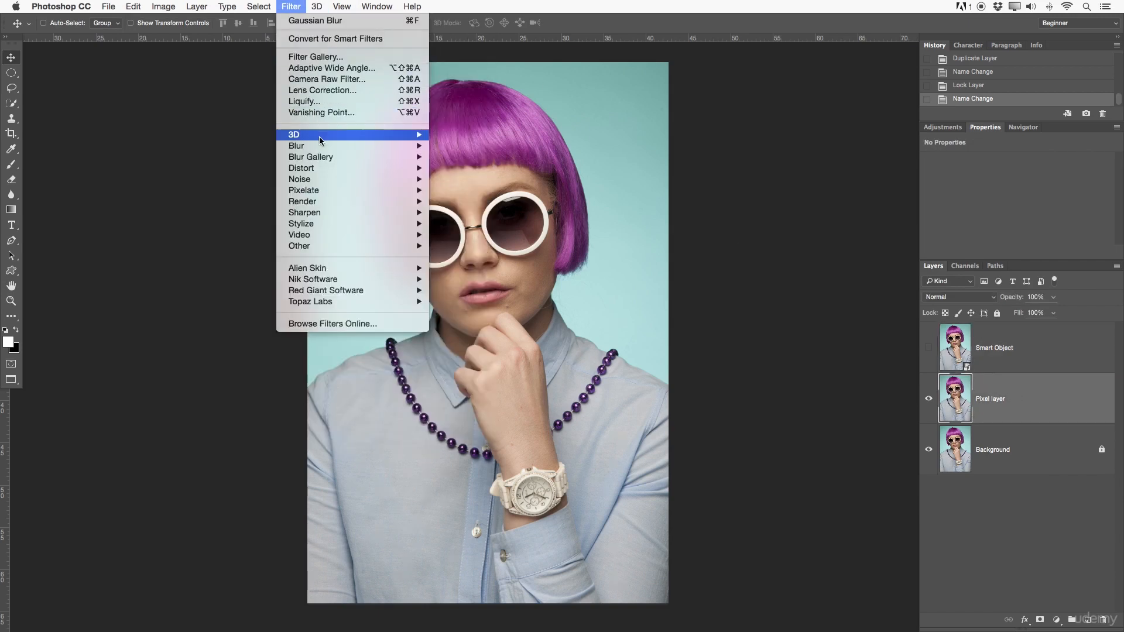
mouse_move(404, 146)
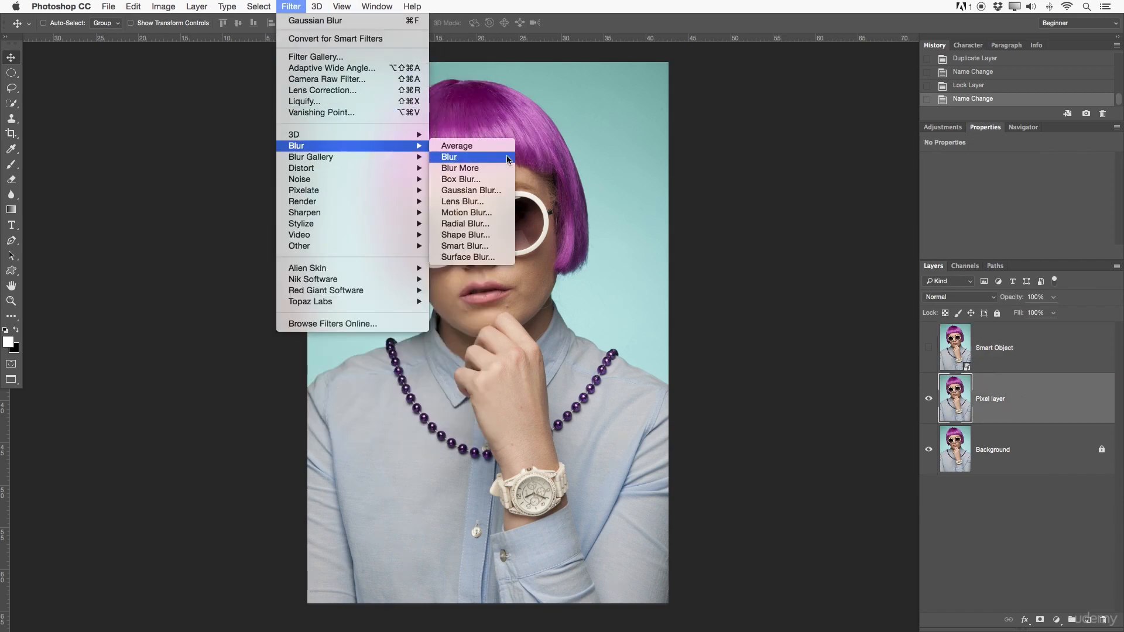
left_click(494, 191)
left_click_drag(731, 302, 754, 303)
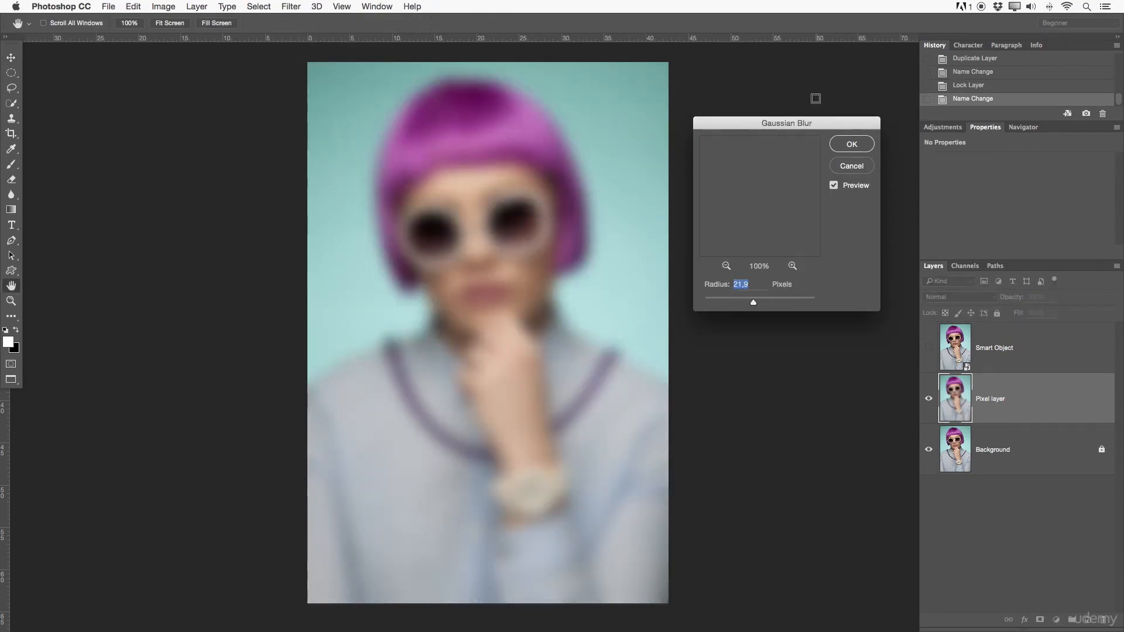
left_click(850, 146)
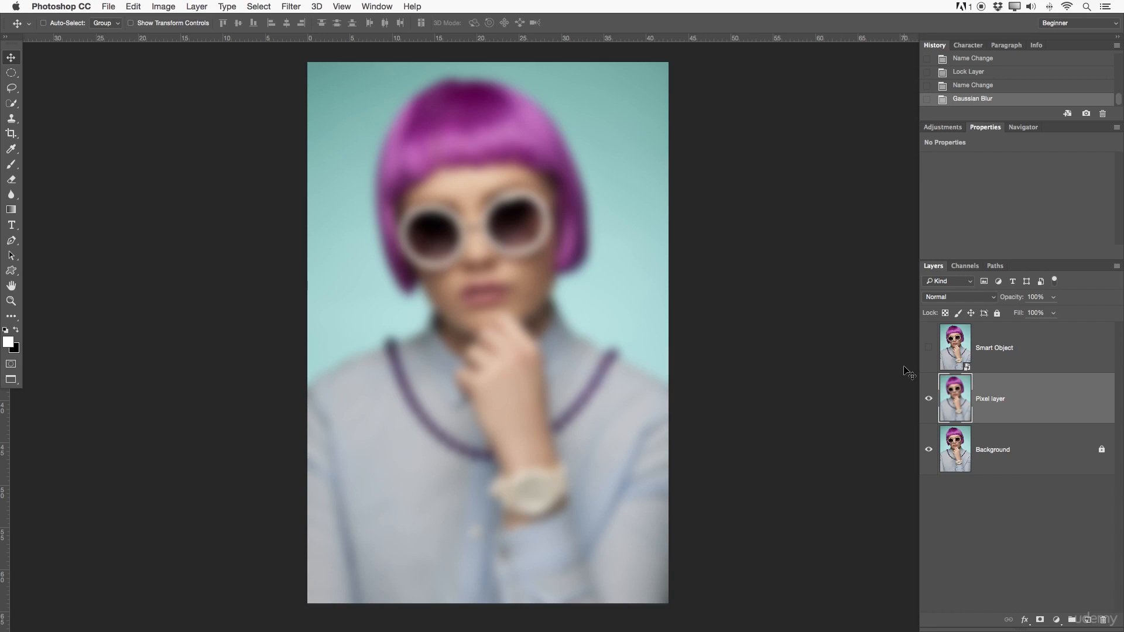
Add a Hue/Saturation adjustment layer above the Pixel layer and shift its hue to turn the teal backdrop green.
left_click(961, 127)
left_click(945, 165)
left_click(986, 203)
Add a Curves adjustment layer above the Hue/Saturation layer and raise the RGB curve to brighten the image.
left_click(944, 127)
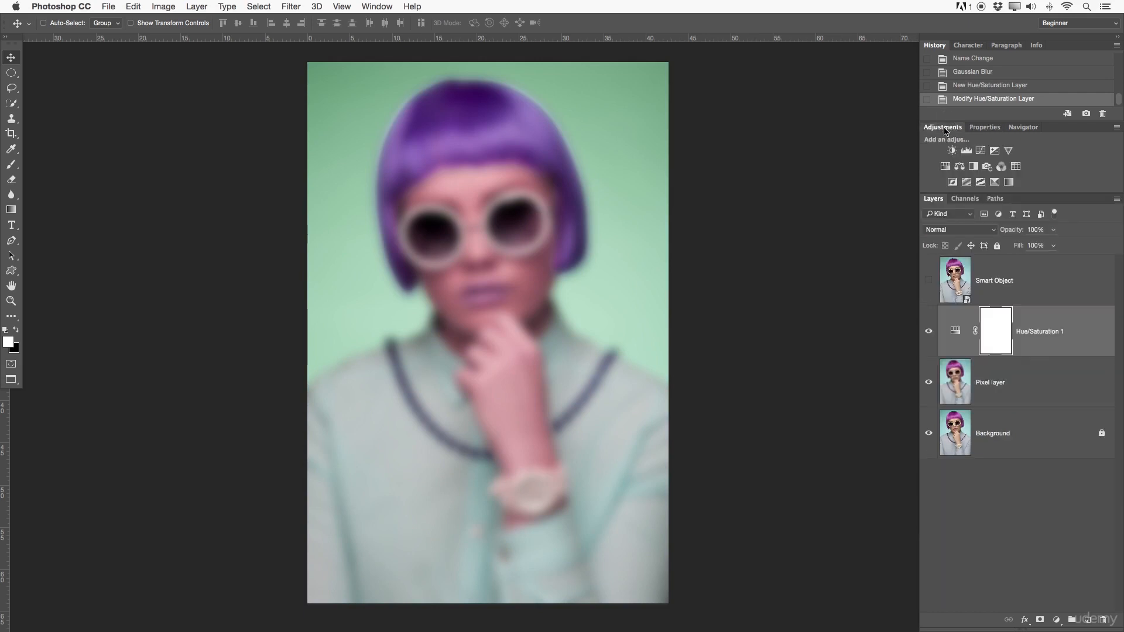
left_click(981, 151)
left_click_drag(1058, 230, 1048, 228)
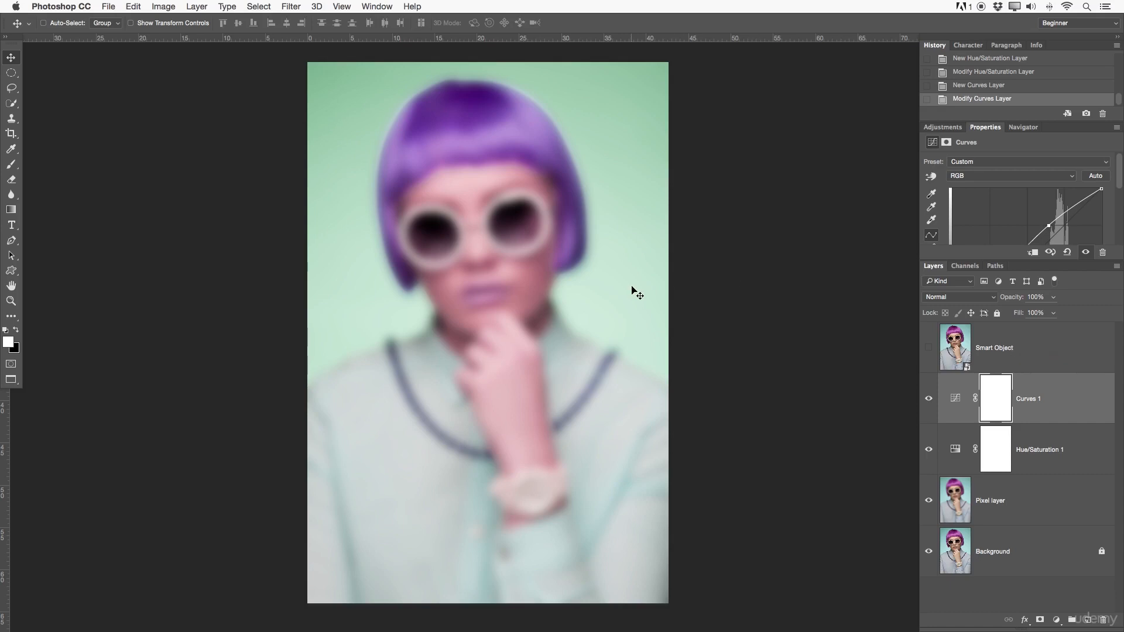
Try deleting the blurred Pixel layer with the Background hidden, and undo the deletion.
left_click(1076, 514)
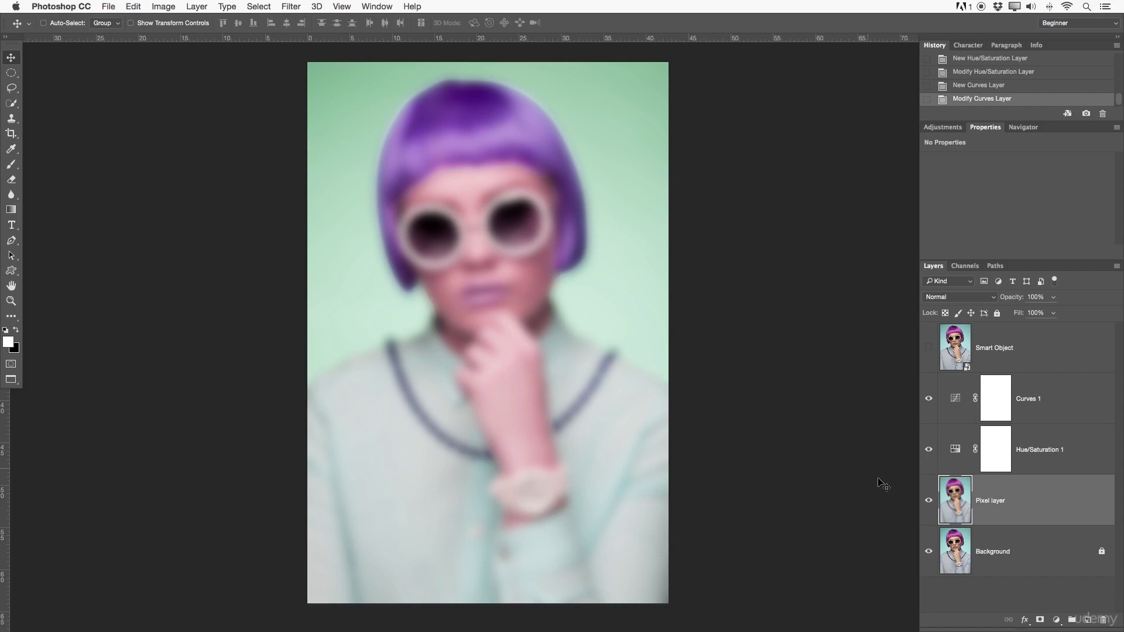
key("Delete")
left_click(929, 501)
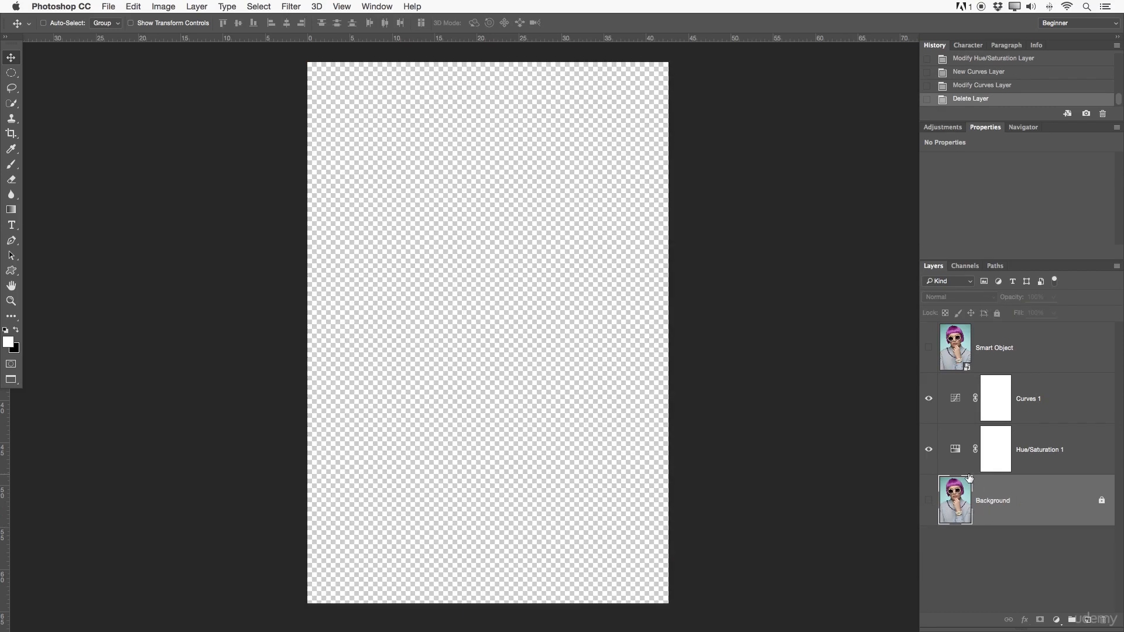
key("super+z")
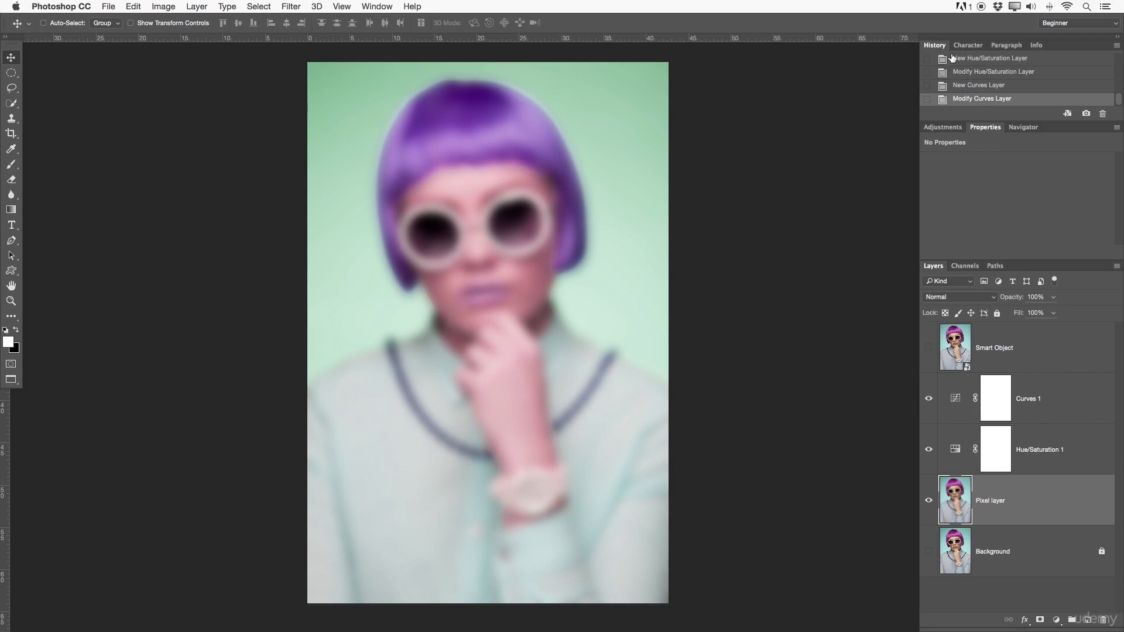
scroll(974, 94, "up", 1)
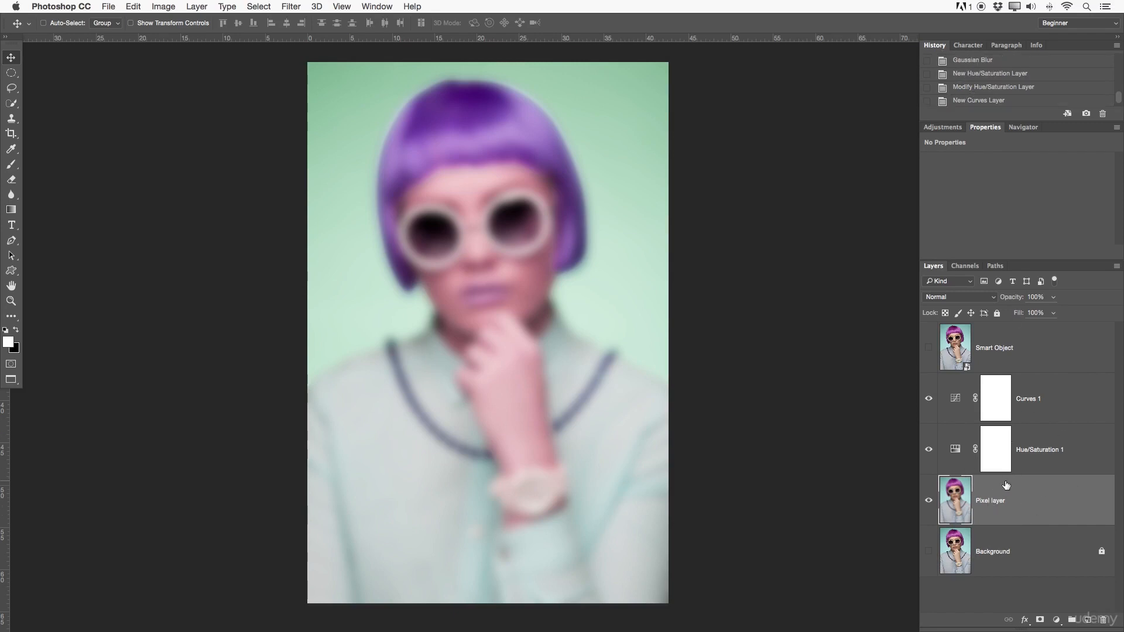
Delete the Curves and Hue/Saturation adjustment layers and the blurred Pixel layer.
left_click(1060, 389)
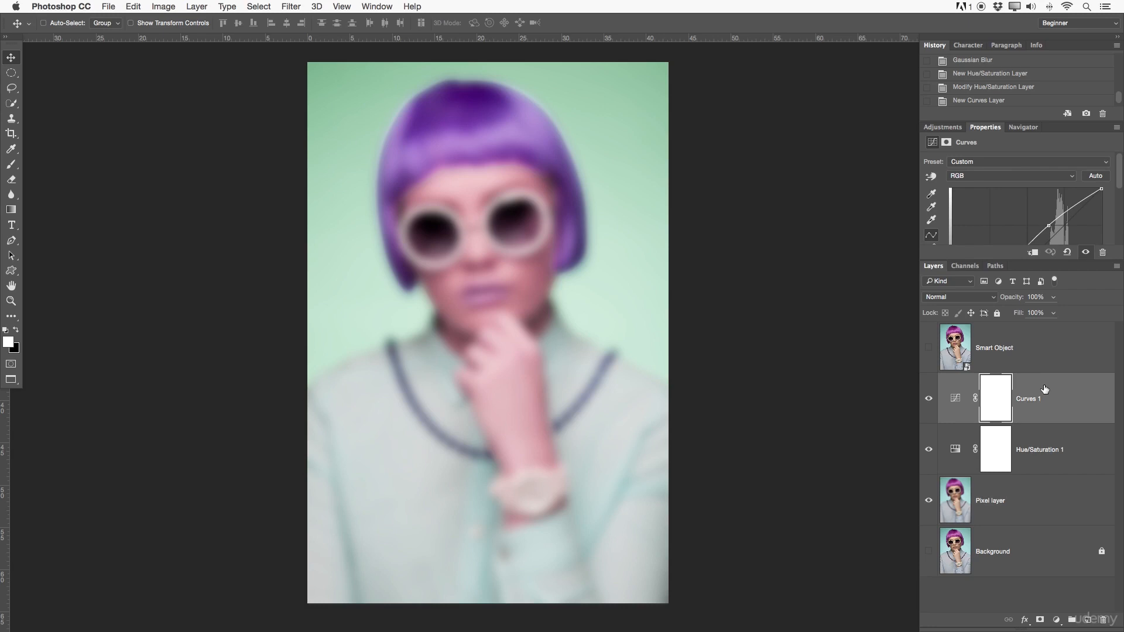
key("Delete")
key("Delete")
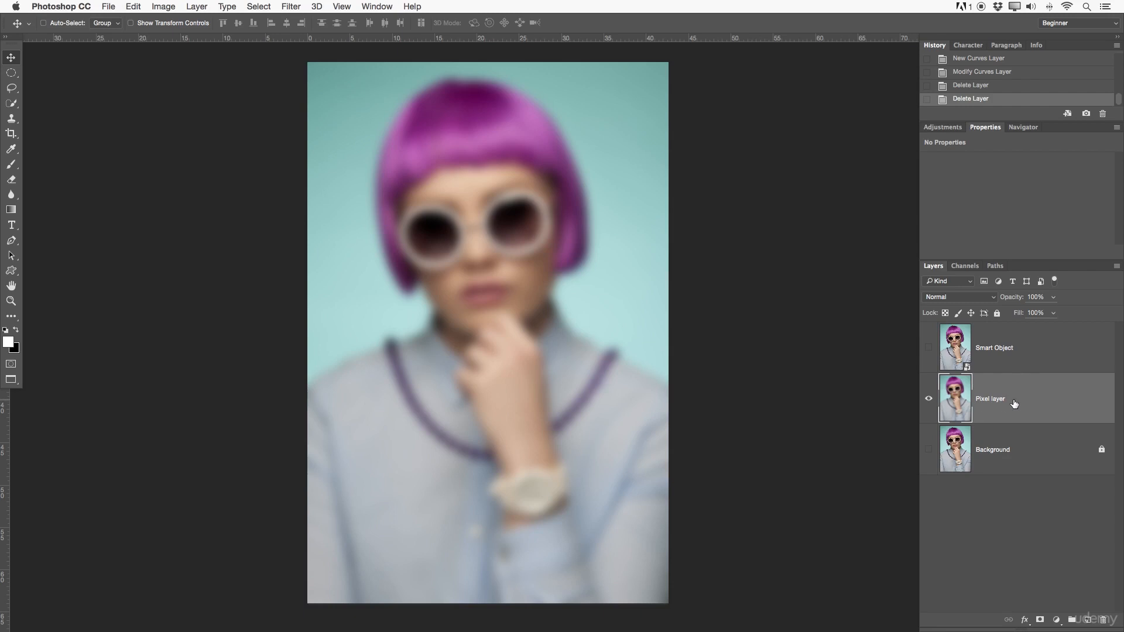
key("Delete")
Make the Background and Smart Object layers visible, with Smart Object as the active layer.
left_click(929, 399)
left_click(990, 364)
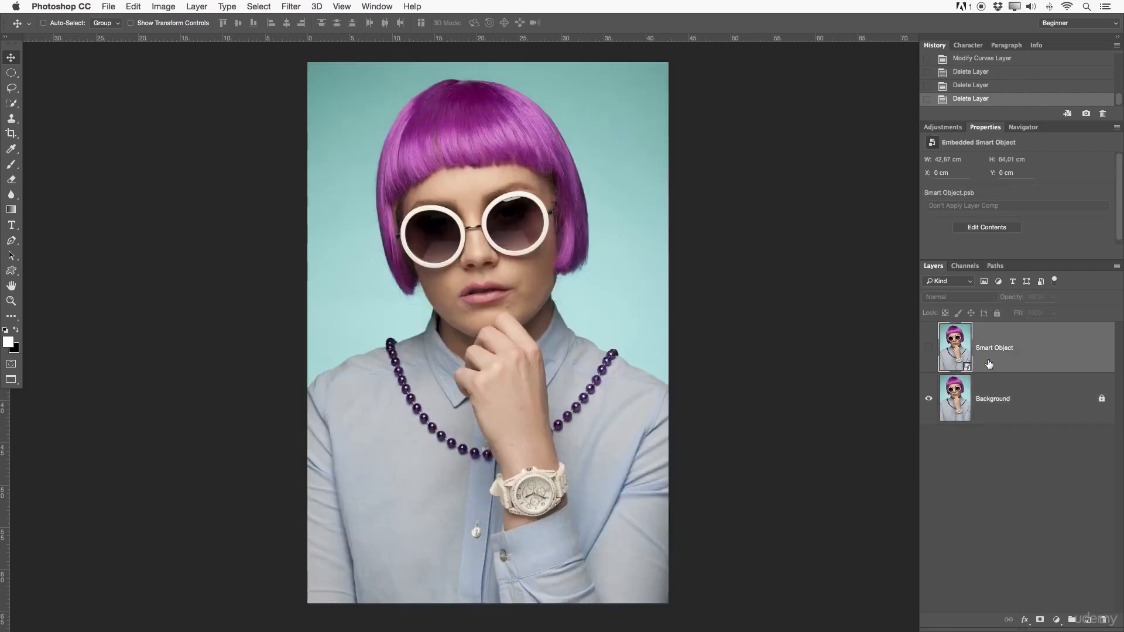
left_click(929, 348)
Apply a Gaussian Blur with a radius of 21.9 pixels to the Smart Object layer as a smart filter.
left_click(291, 6)
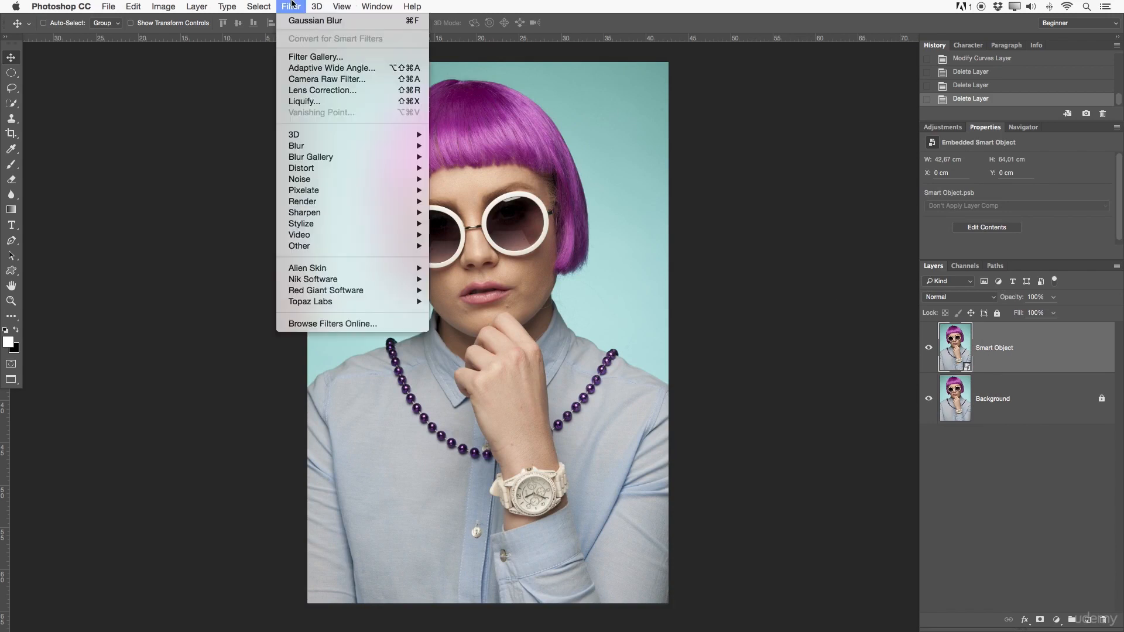
mouse_move(314, 153)
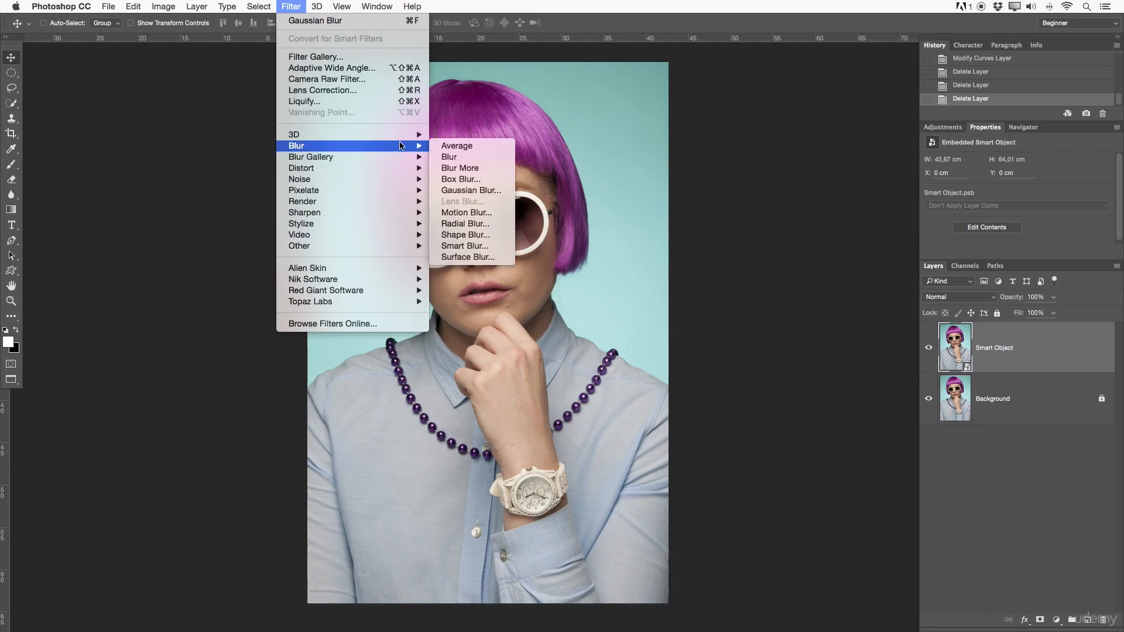
left_click(484, 190)
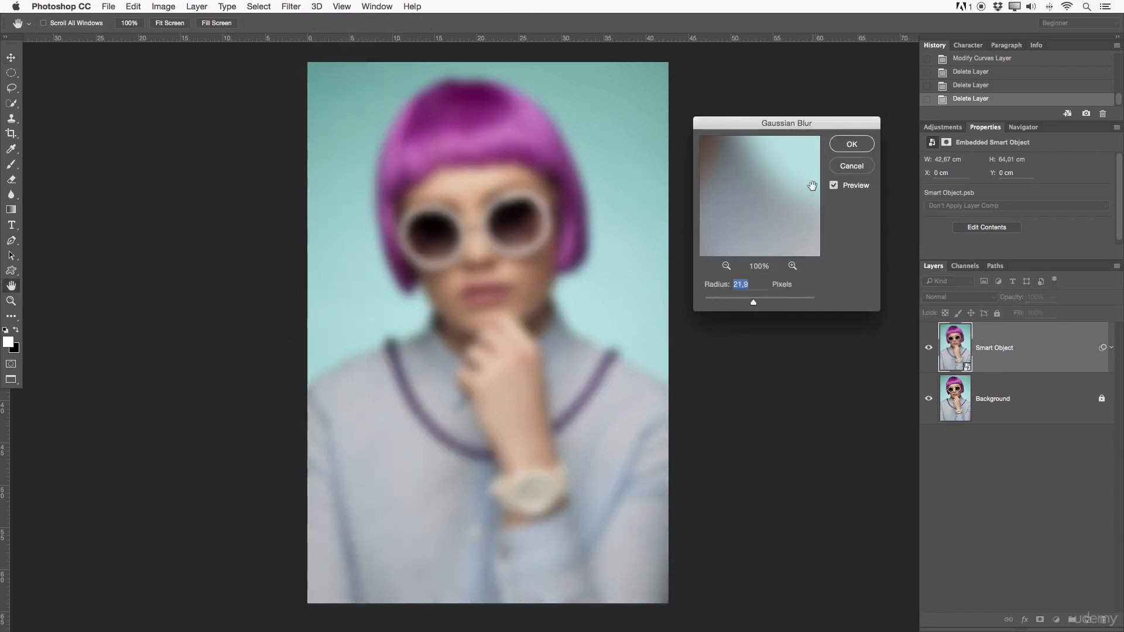
left_click(844, 150)
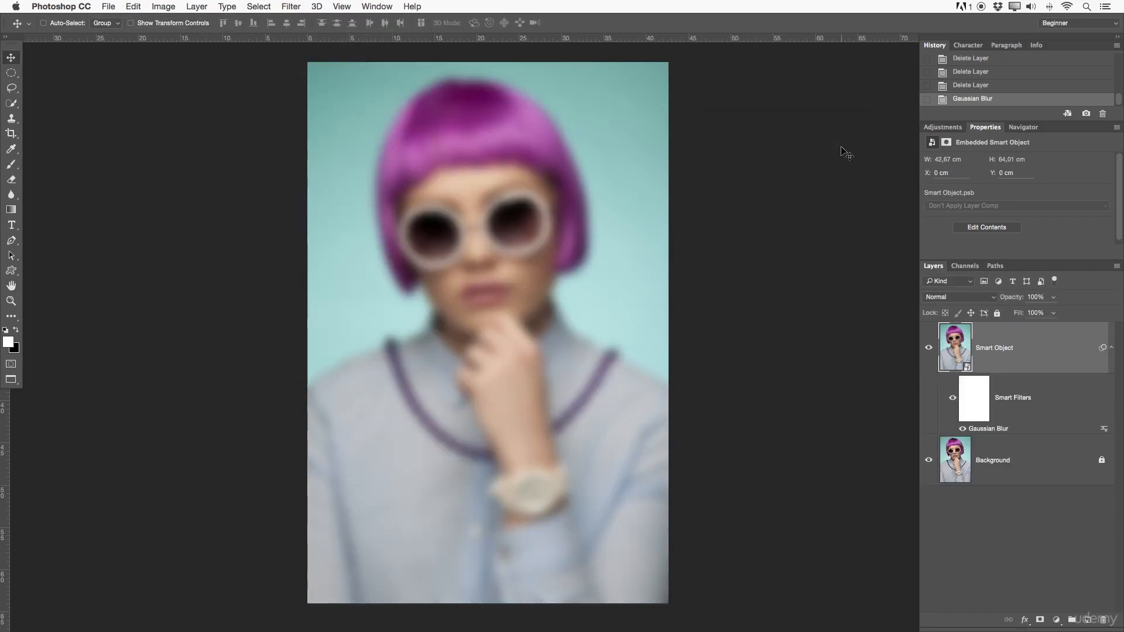
Add a Levels adjustment layer above the Smart Object layer and raise the RGB black input level to deepen the shadows.
left_click(946, 128)
left_click(967, 151)
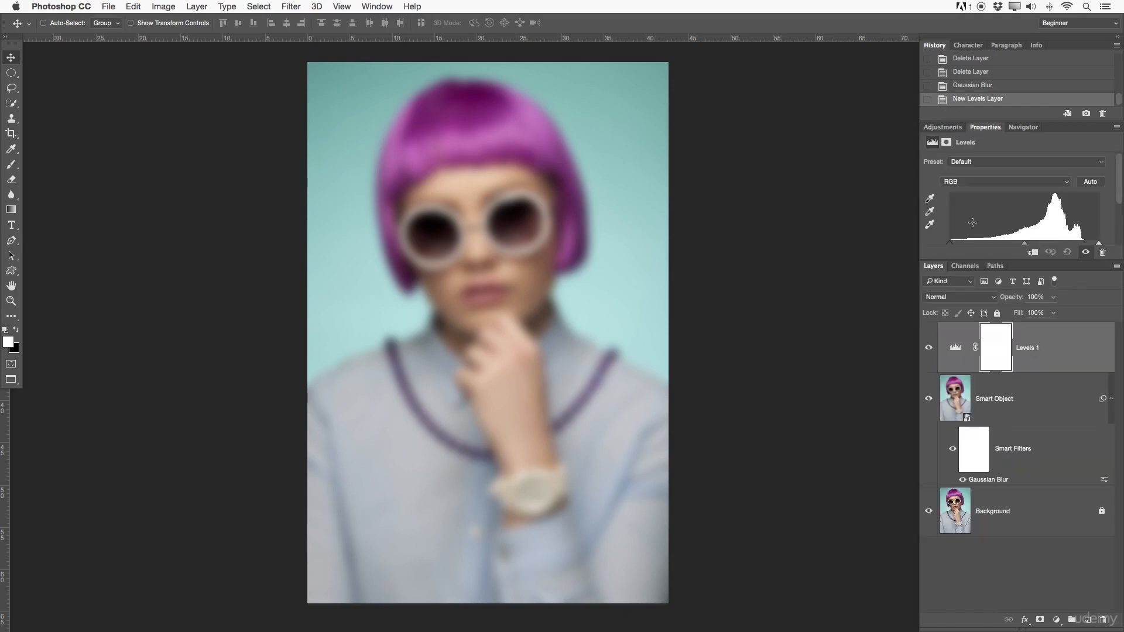
left_click_drag(956, 244, 977, 242)
Add a Hue/Saturation adjustment layer above the Levels layer and set its master Hue to +26.
left_click(940, 127)
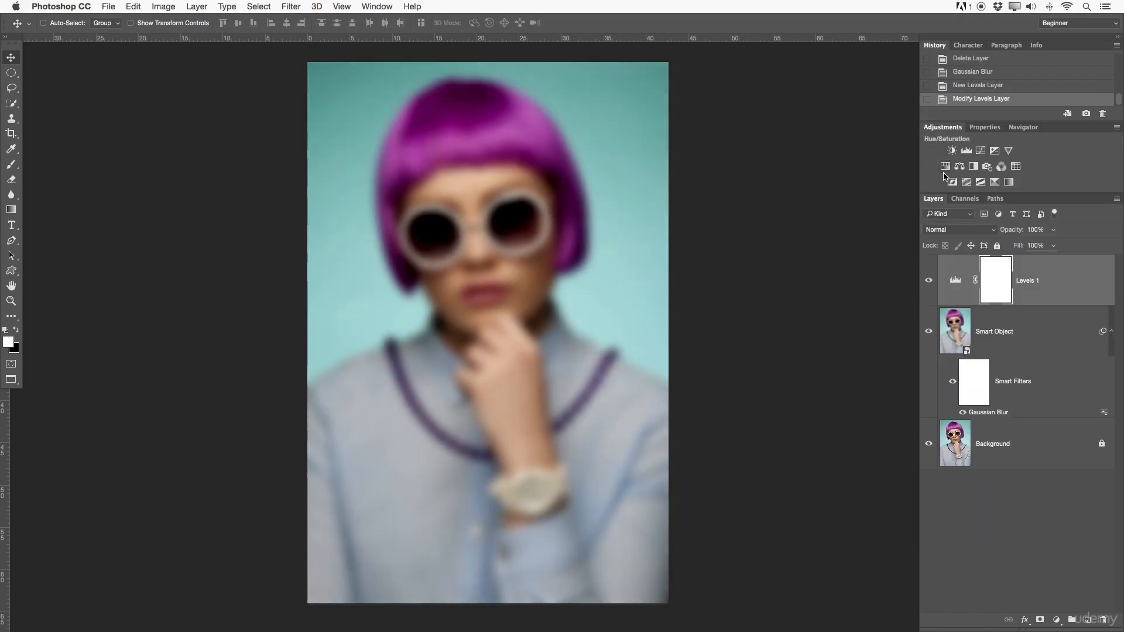
left_click(967, 166)
left_click_drag(1018, 205, 1040, 205)
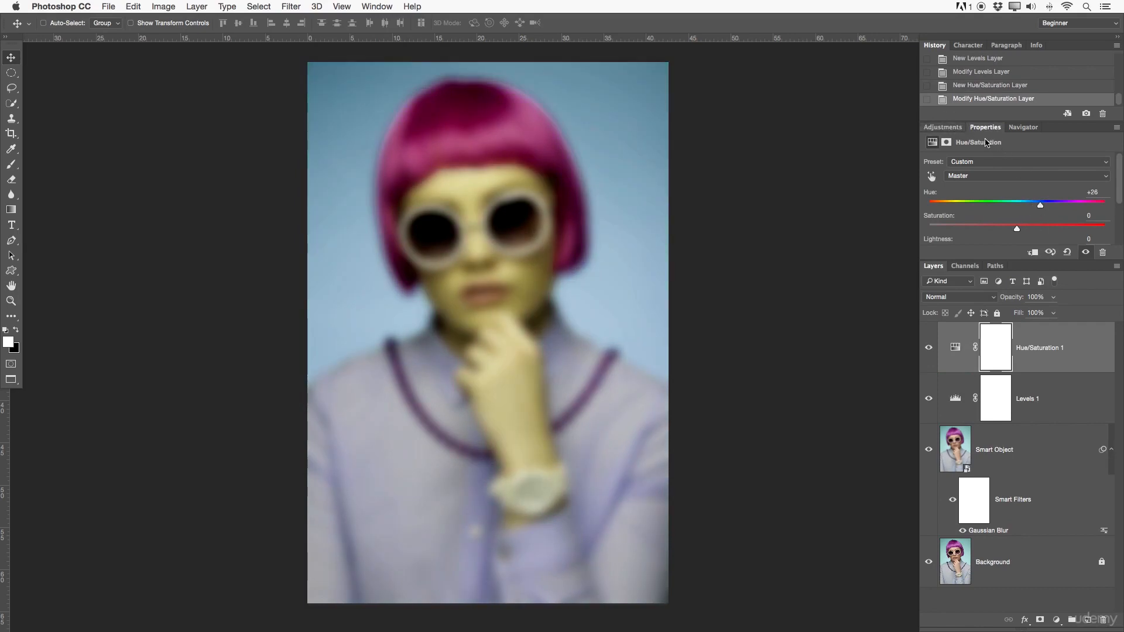
Add a Curves adjustment layer at the top of the stack and raise the RGB curve's midtones to brighten the image.
left_click(940, 127)
left_click(982, 151)
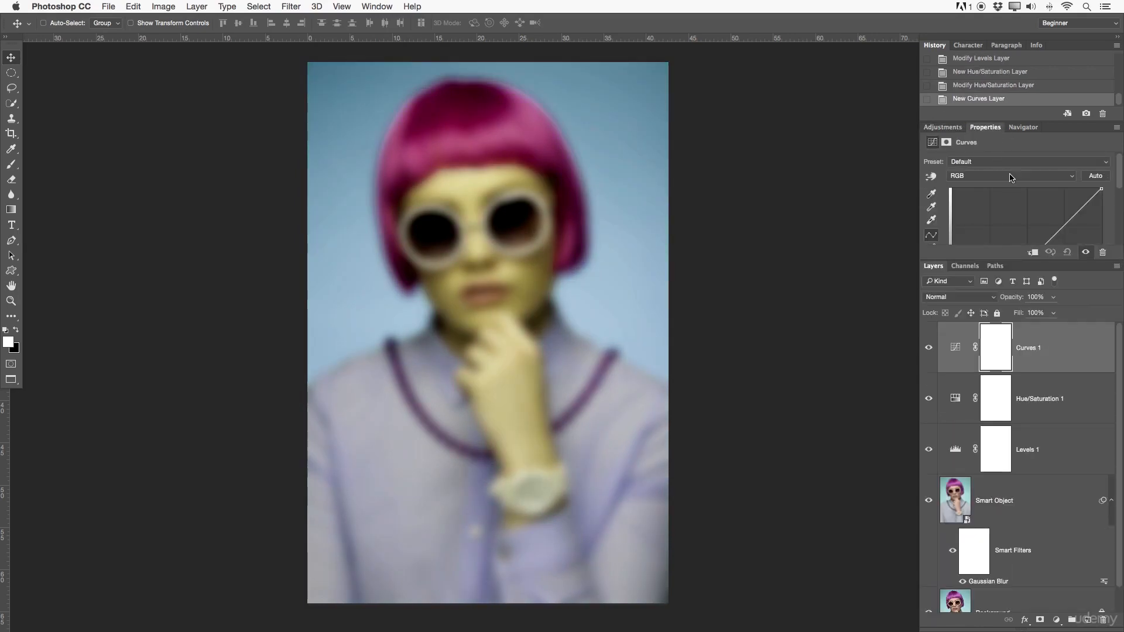
left_click_drag(1049, 240, 1050, 212)
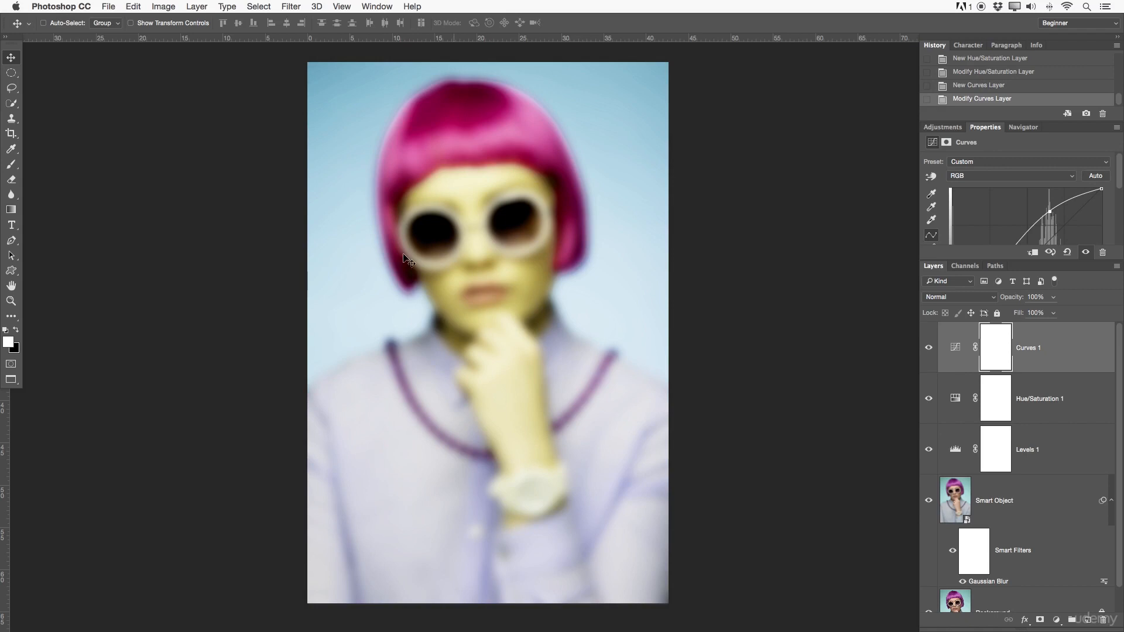
Compare the image with and without the Smart Object's smart filters by switching them off and on twice.
left_click(1113, 501)
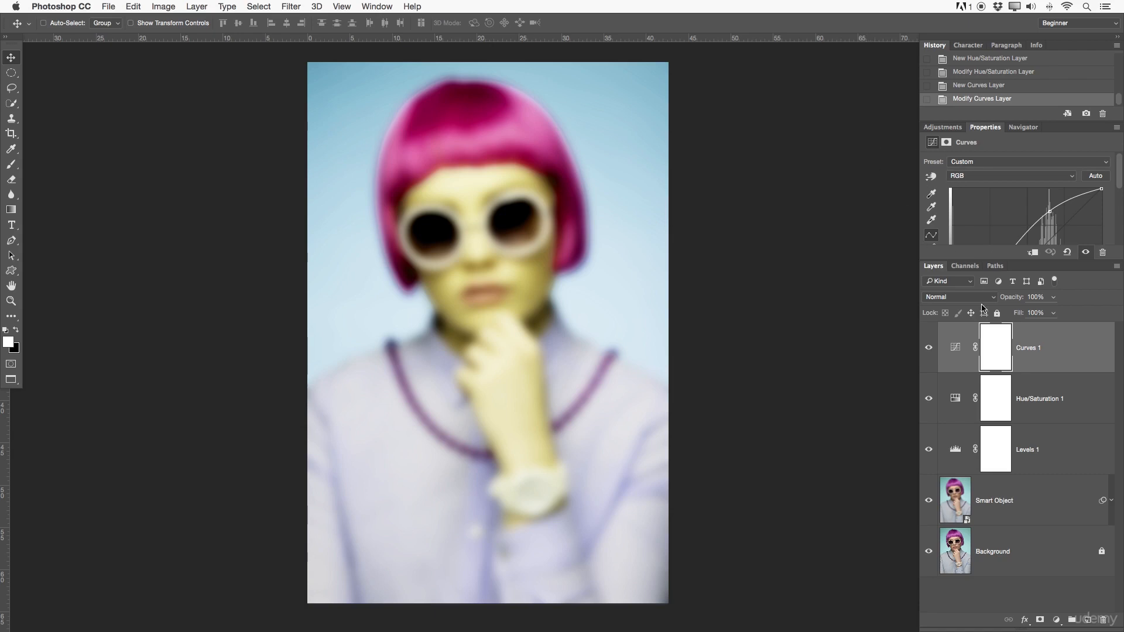
left_click(1069, 496)
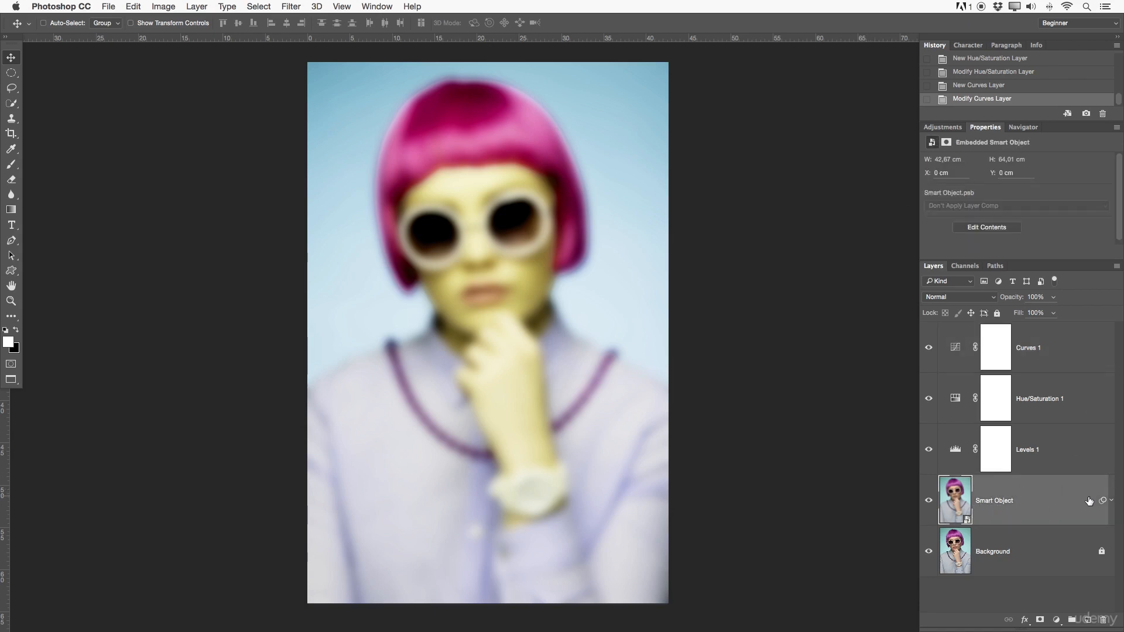
left_click(1112, 502)
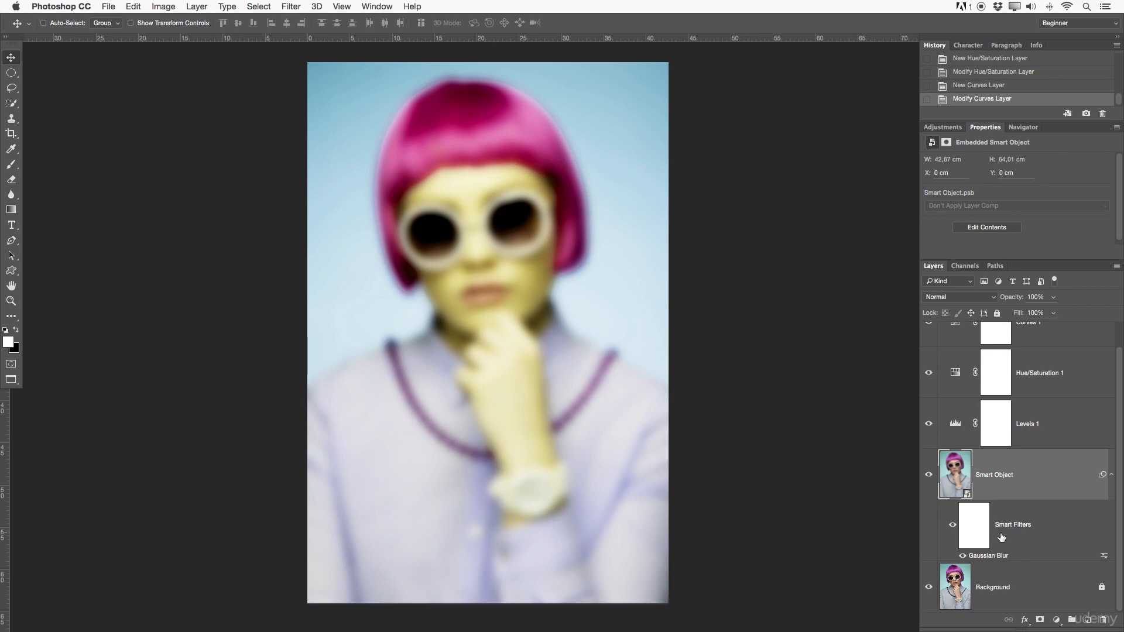
left_click(954, 525)
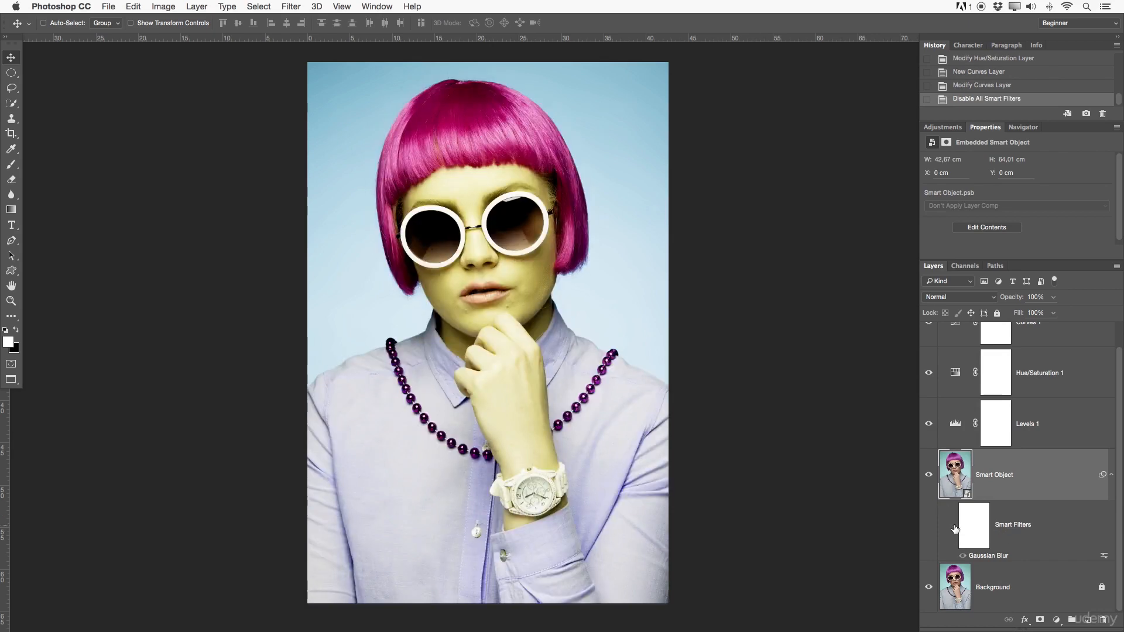
left_click(955, 527)
left_click(954, 527)
left_click(954, 527)
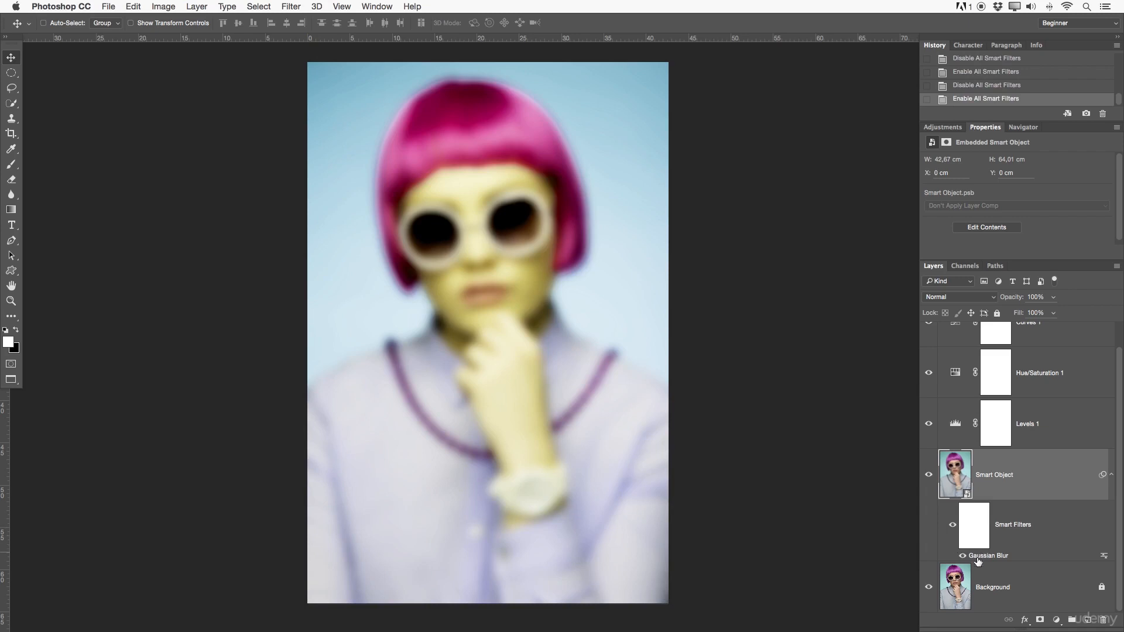
Reopen the Smart Object's Gaussian Blur, reduce its radius to 1.2 pixels, and collapse the layer's filter list.
double_click(1003, 557)
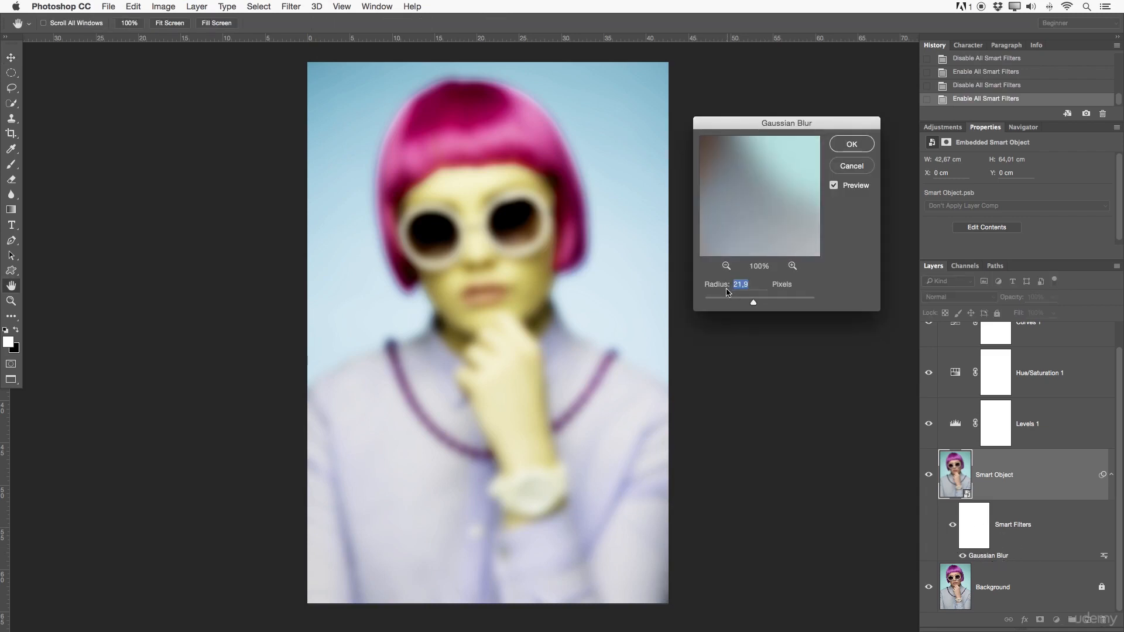
left_click_drag(754, 302, 711, 304)
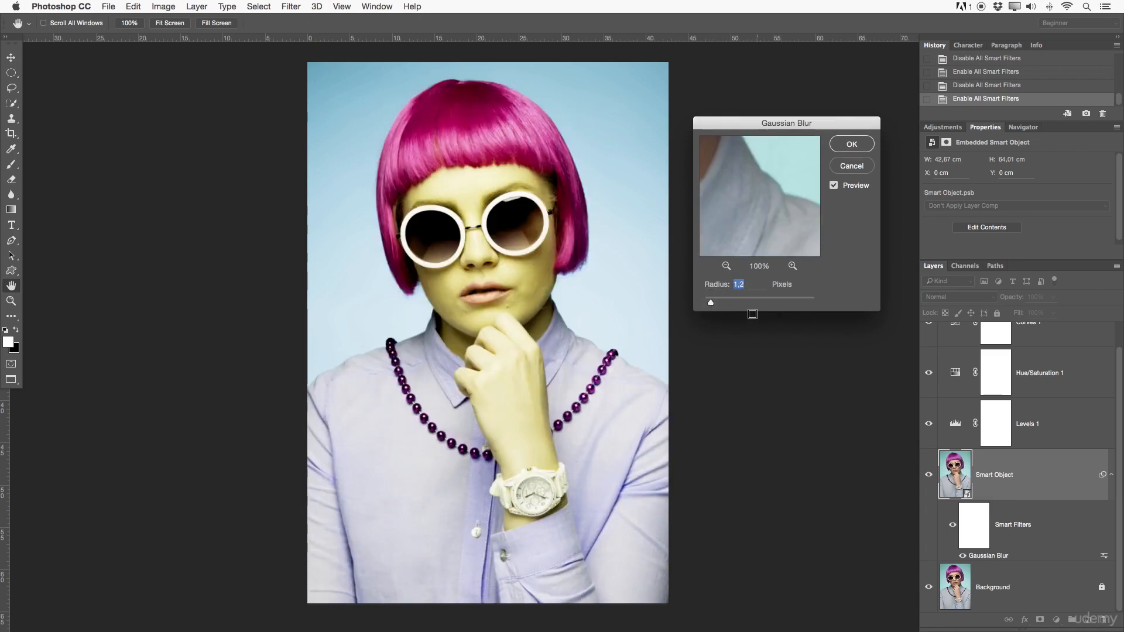
left_click(850, 145)
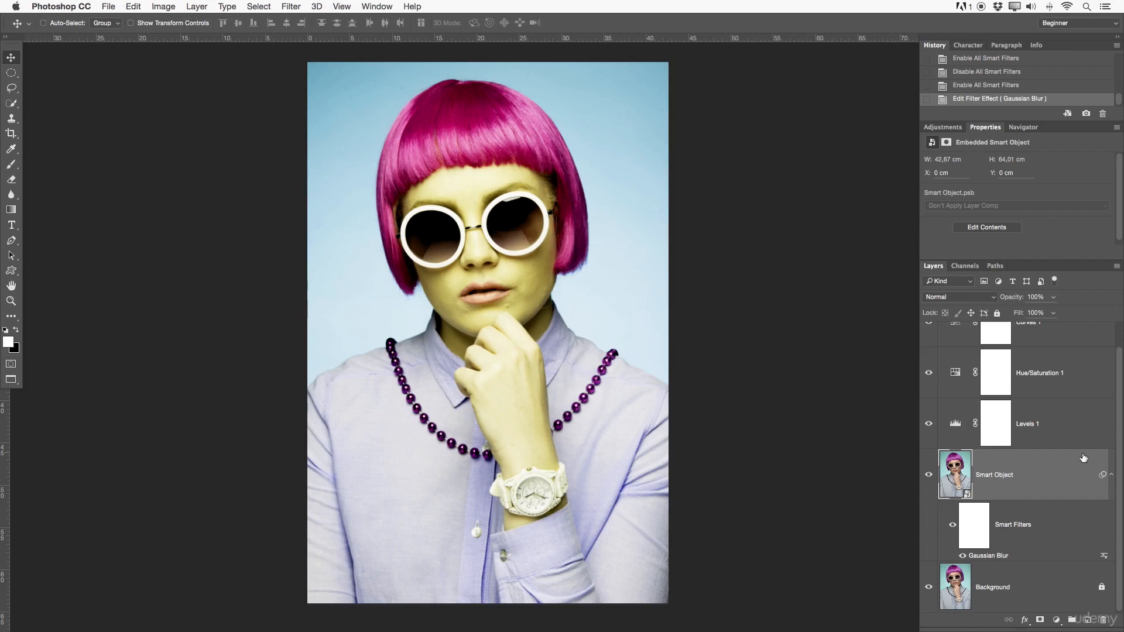
left_click(1110, 470)
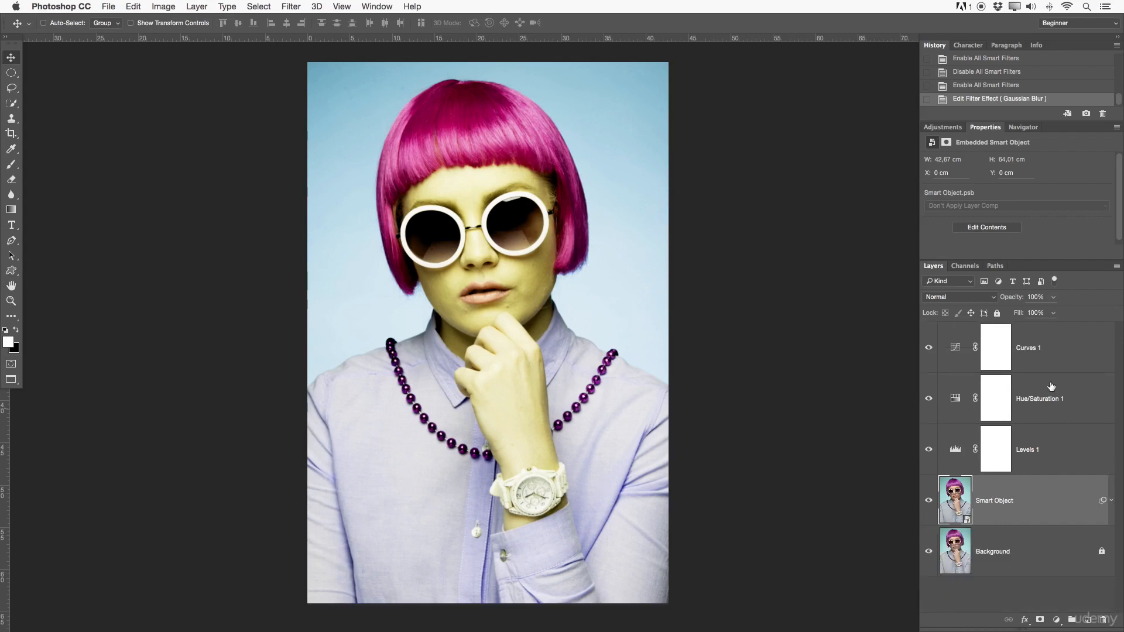
Delete the Curves, Hue/Saturation and Levels adjustment layers and make the Smart Object layer active.
left_click(1061, 349)
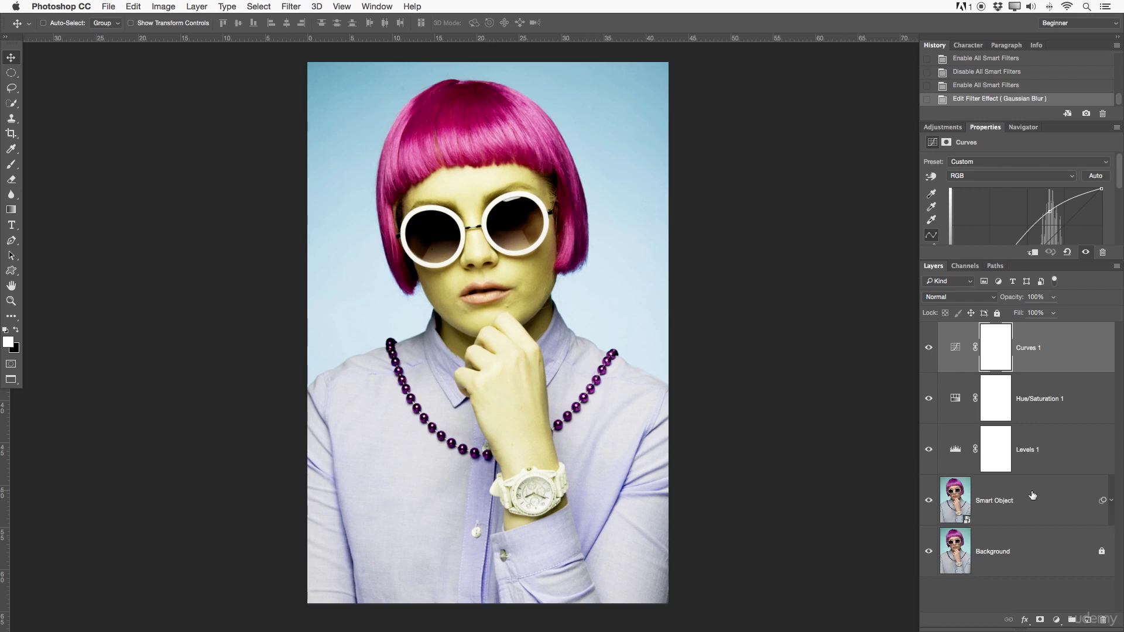
key("BackSpace")
key("BackSpace")
key("BackSpace")
left_click(1029, 355)
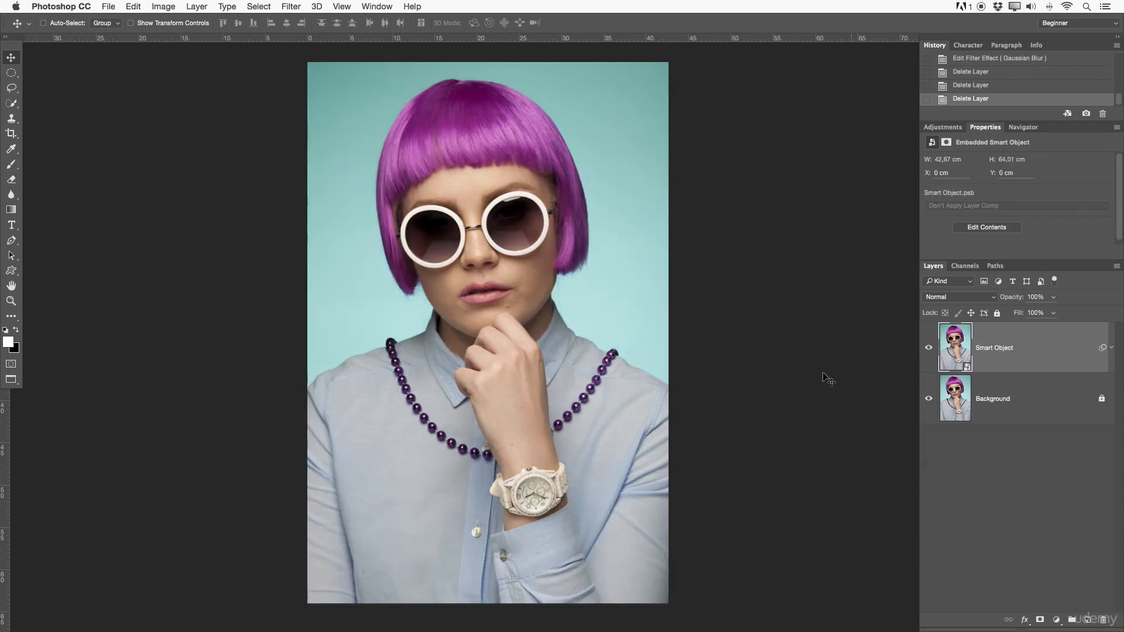
In the windowed screen mode, compare document sizes by deleting and restoring the Smart Object layer twice, and return to full-screen view.
key("f")
key("f")
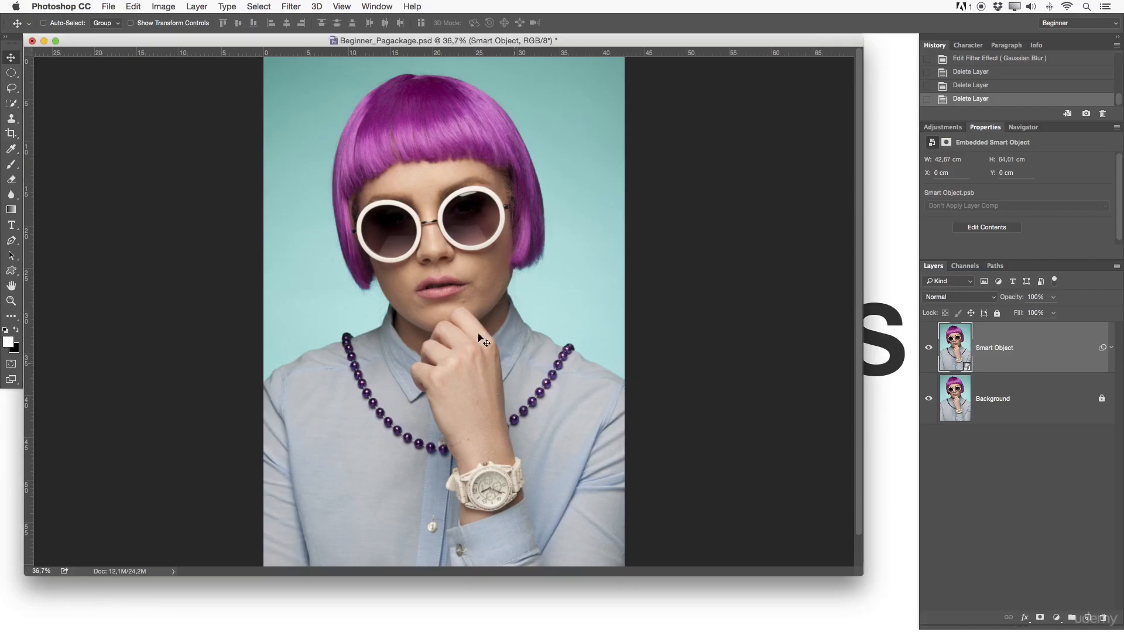
left_click(126, 572)
key("Delete")
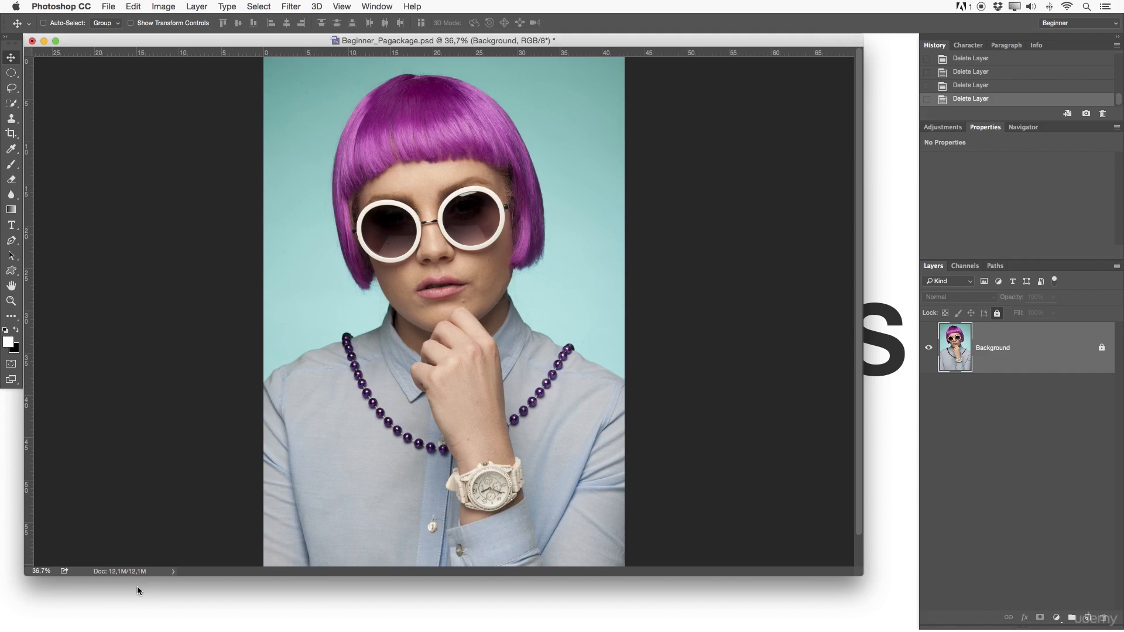
key("super+z")
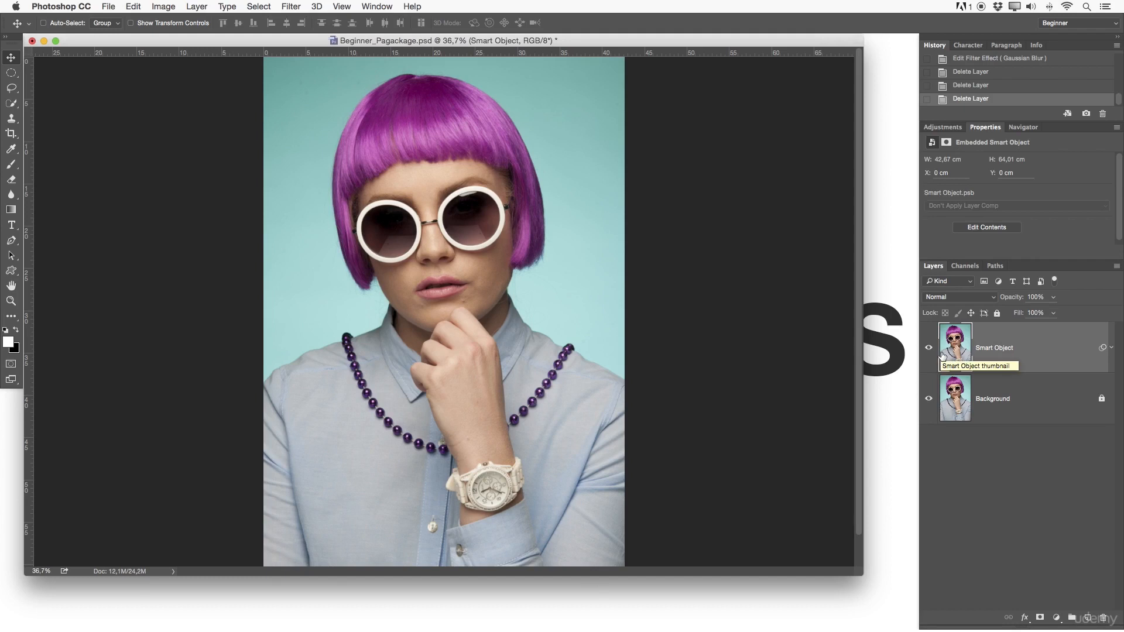
key("Delete")
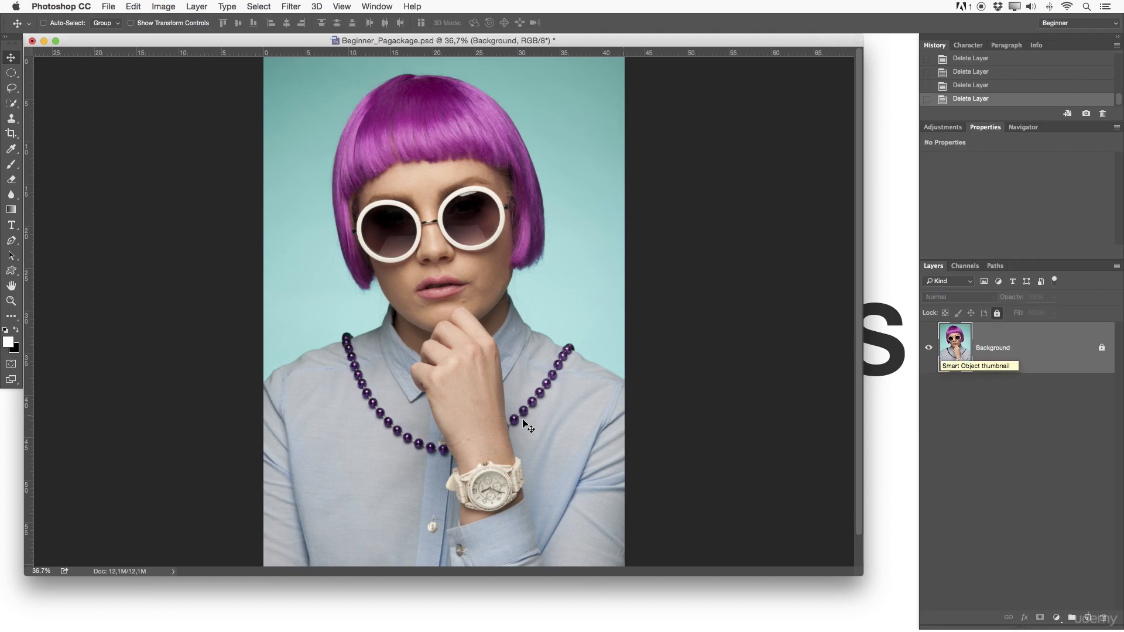
key("super+z")
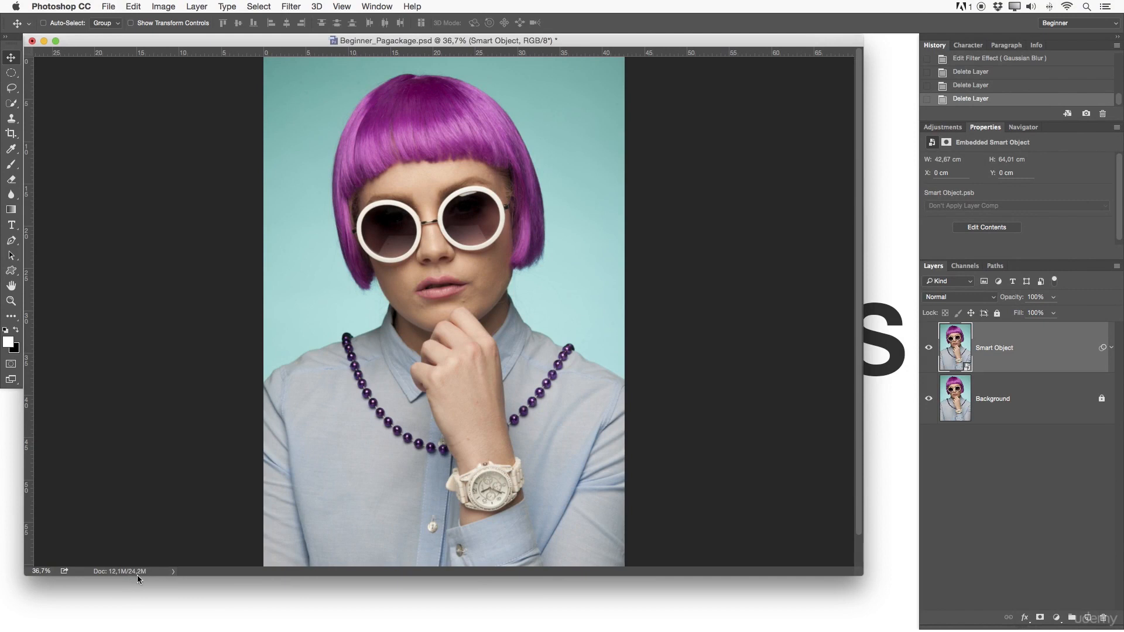
key("f")
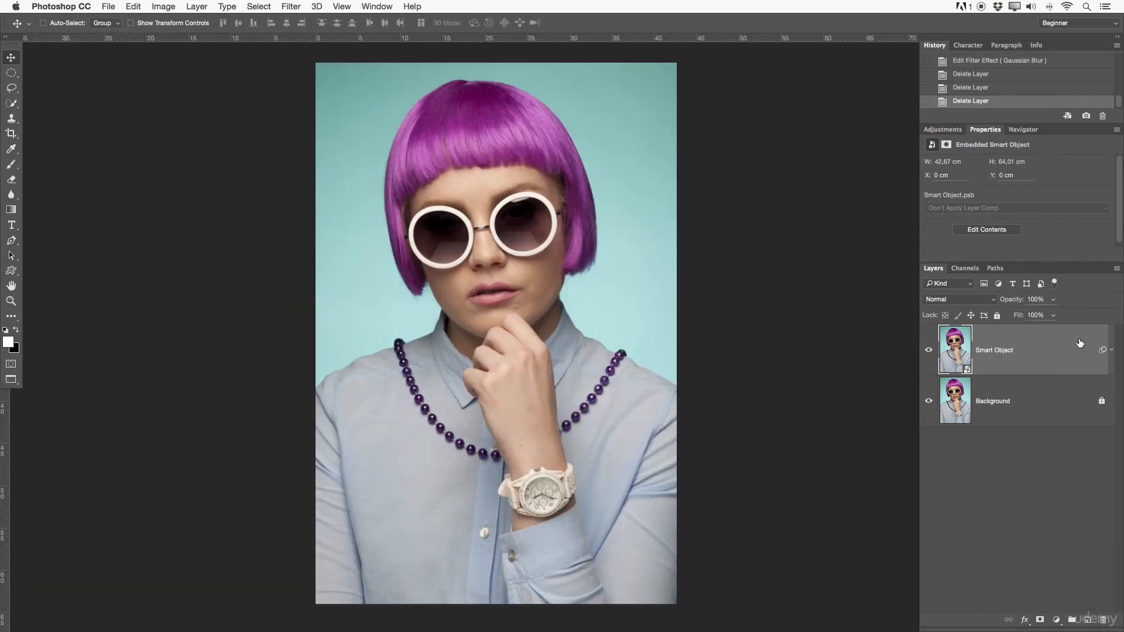
Add a red Color Overlay layer style in Difference blend mode at 100% opacity to the Smart Object layer.
double_click(1036, 350)
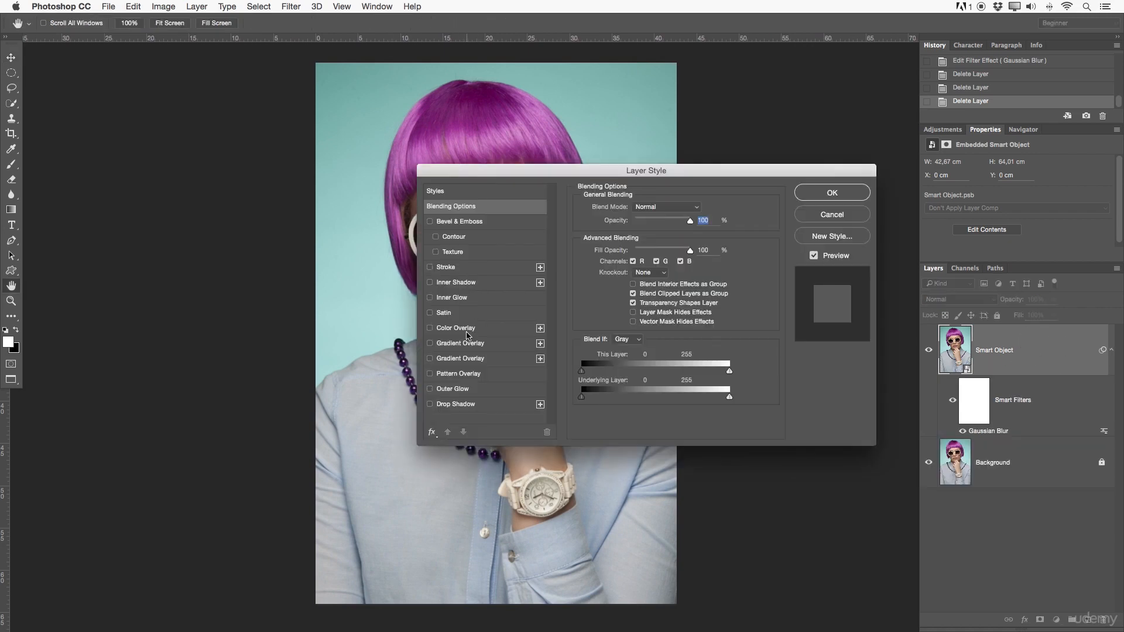
left_click(449, 329)
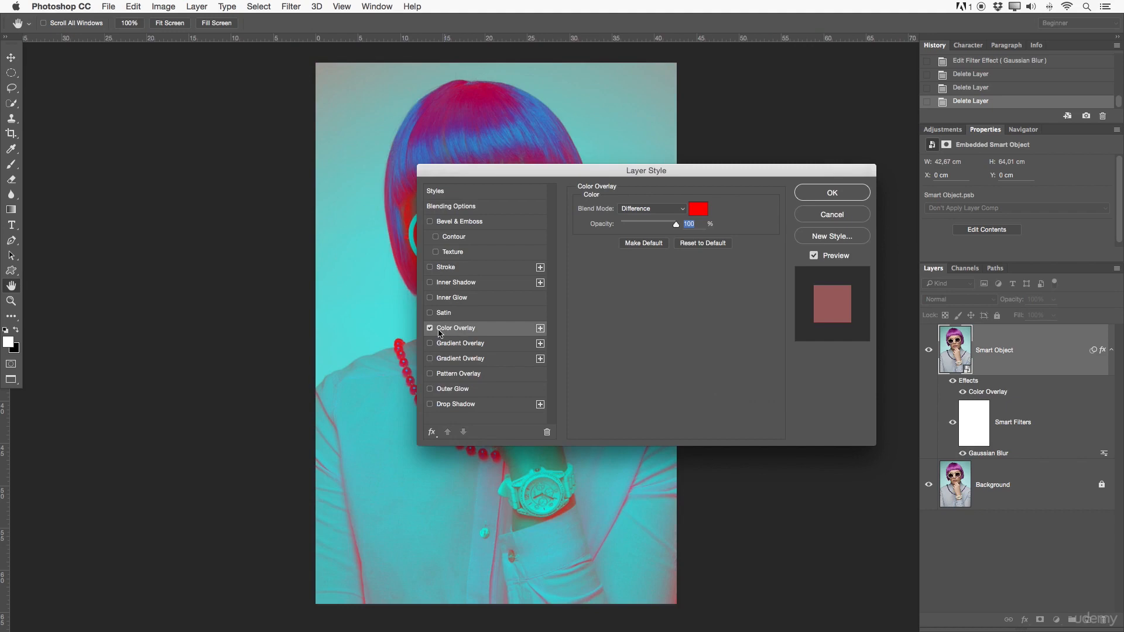
left_click(815, 194)
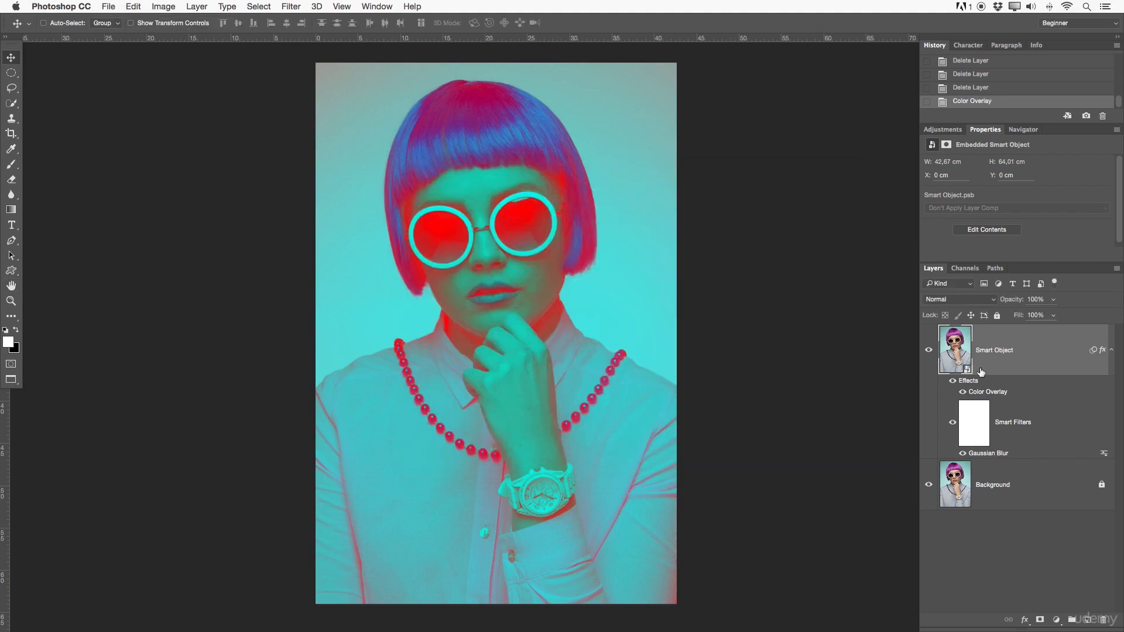